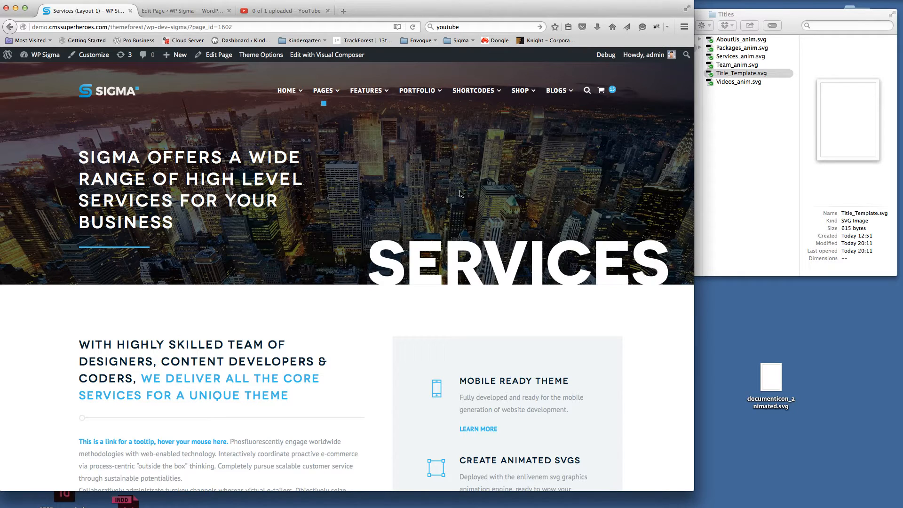
# - Open the Processes page of the Sigma demo site
pyautogui.moveTo(325, 90)
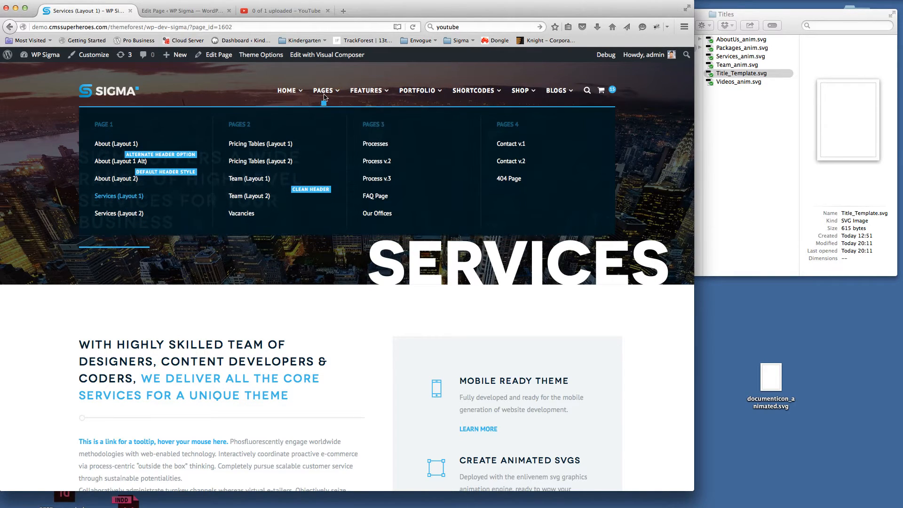
pyautogui.click(379, 145)
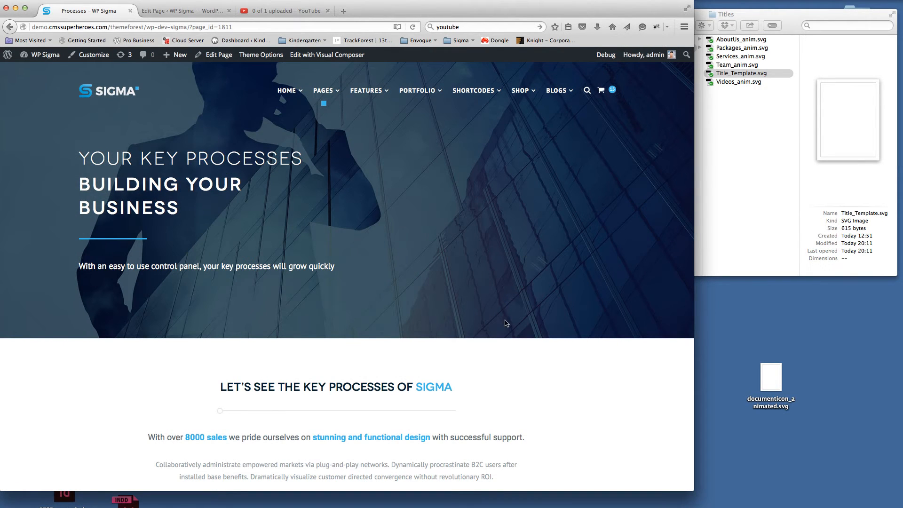
# - Find the Titles folder under Resources > SVGTutorials in Finder and open Title_Template.svg in Illustrator
pyautogui.click(743, 162)
pyautogui.hscroll(-10, 756, 148)
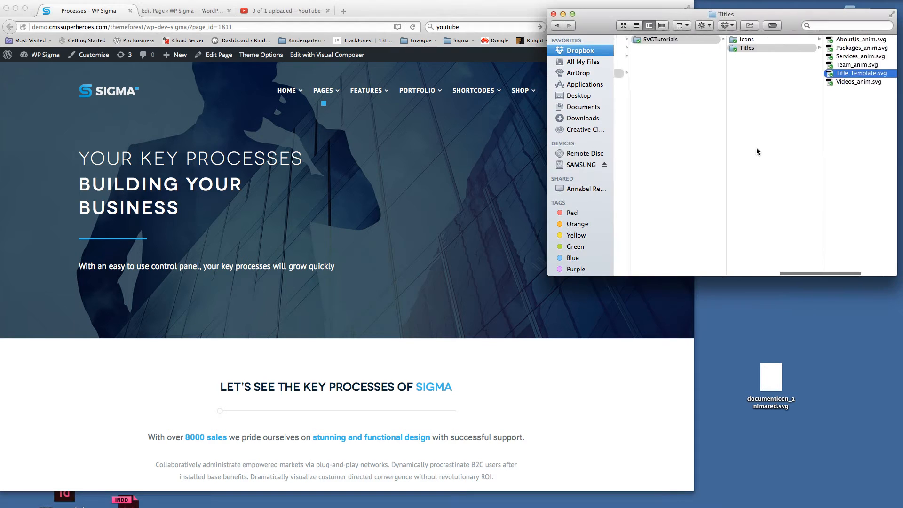
pyautogui.hscroll(-2, 756, 151)
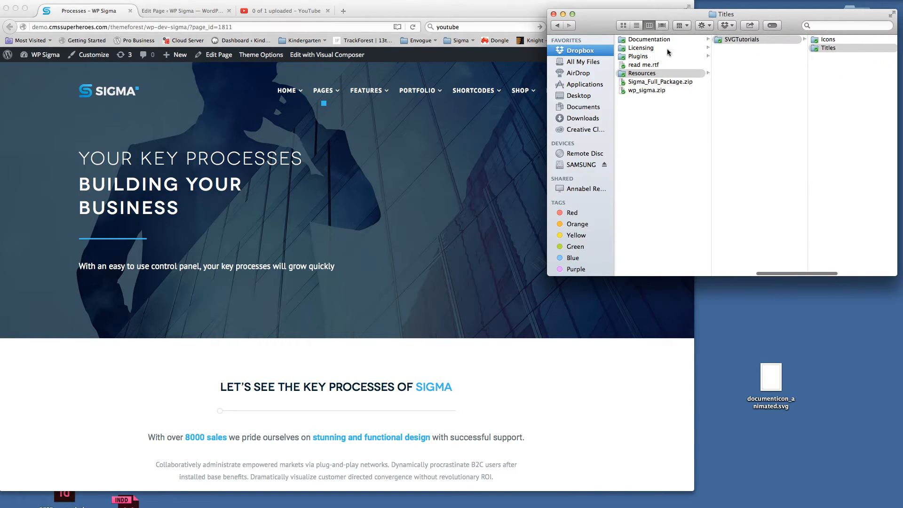
pyautogui.click(624, 74)
pyautogui.click(736, 39)
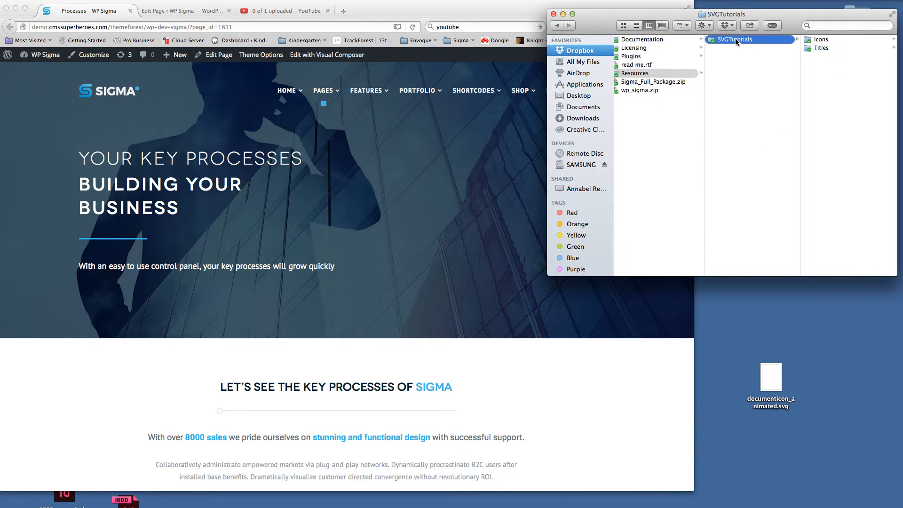
pyautogui.click(803, 47)
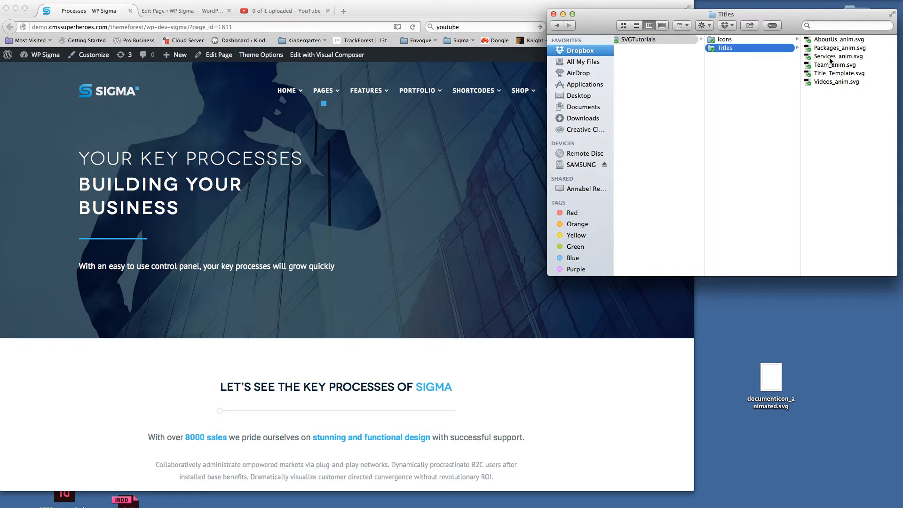
pyautogui.click(808, 75)
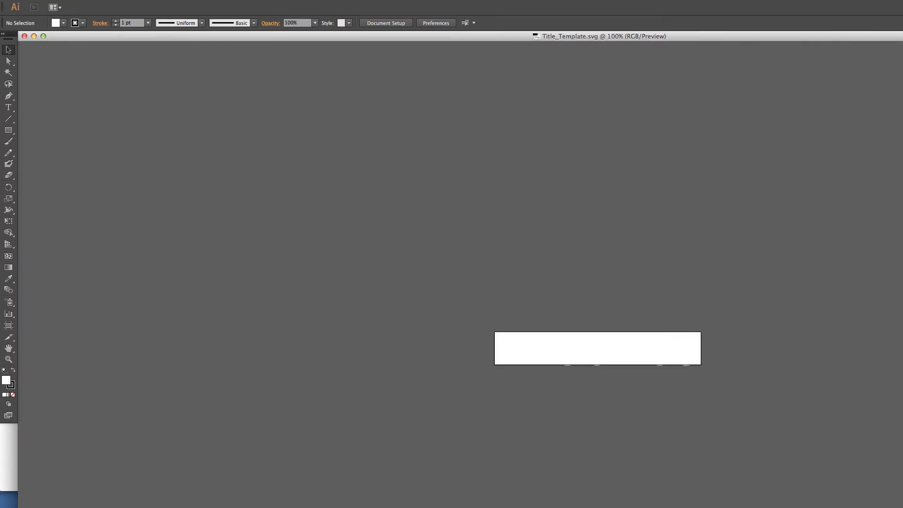
# - Fit the document window to the screen, select the white title text and display the artwork in Outline view
pyautogui.moveTo(902, 507); pyautogui.dragTo(630, 384)
pyautogui.press('space')
pyautogui.moveTo(465, 272); pyautogui.dragTo(250, 176)
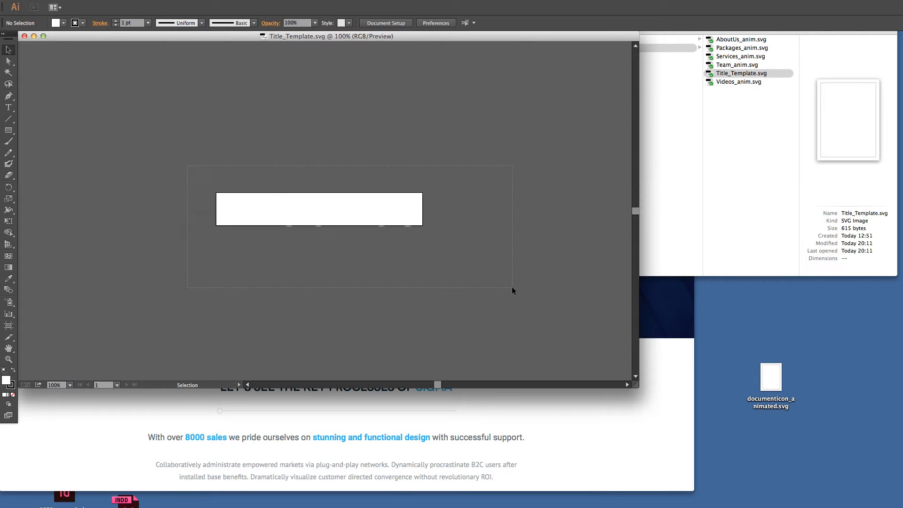
pyautogui.moveTo(512, 287); pyautogui.dragTo(513, 288)
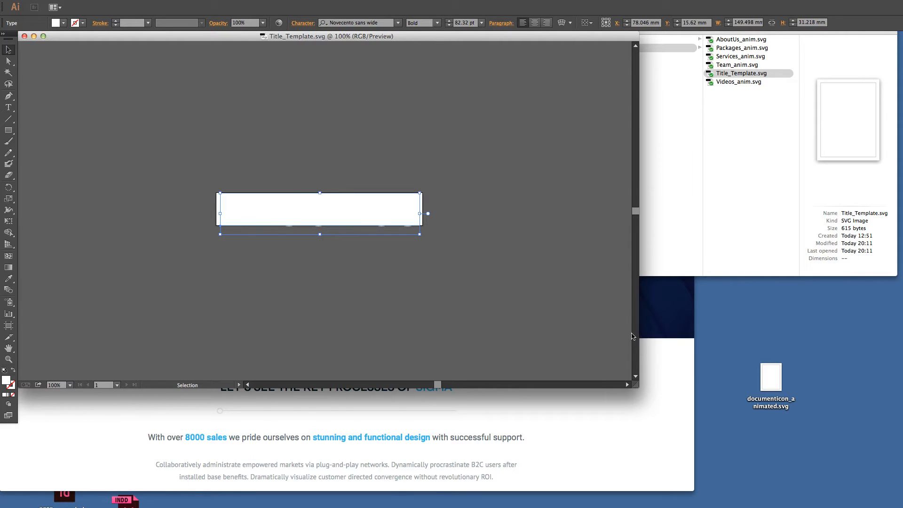
pyautogui.click(673, 323)
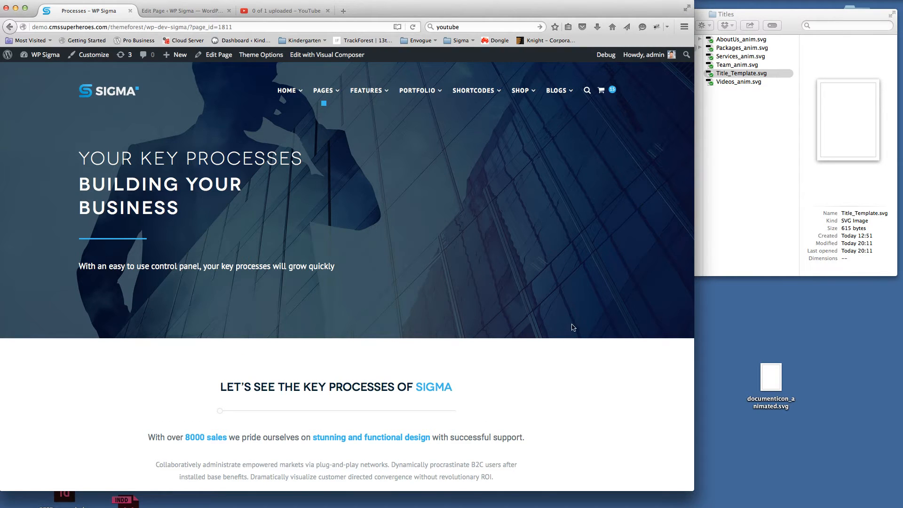
pyautogui.press('super+Tab')
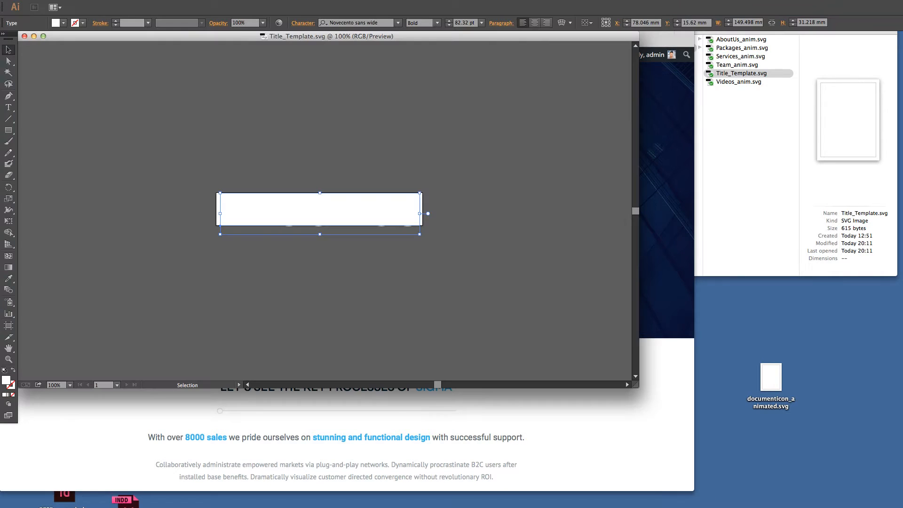
pyautogui.press('super+y')
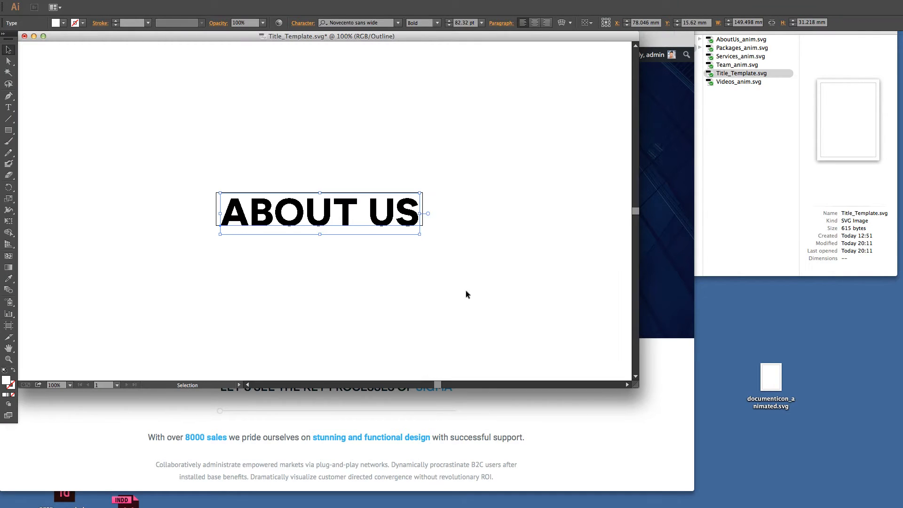
# - Replace the title text "ABOUT US" with "PROCESS"
pyautogui.click(426, 287)
pyautogui.click(322, 221)
pyautogui.doubleClick(306, 218)
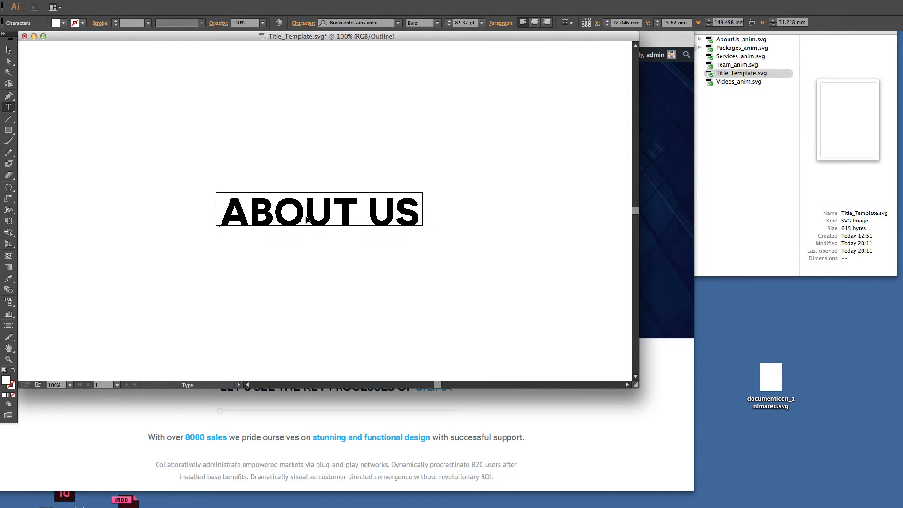
pyautogui.press('super+a')
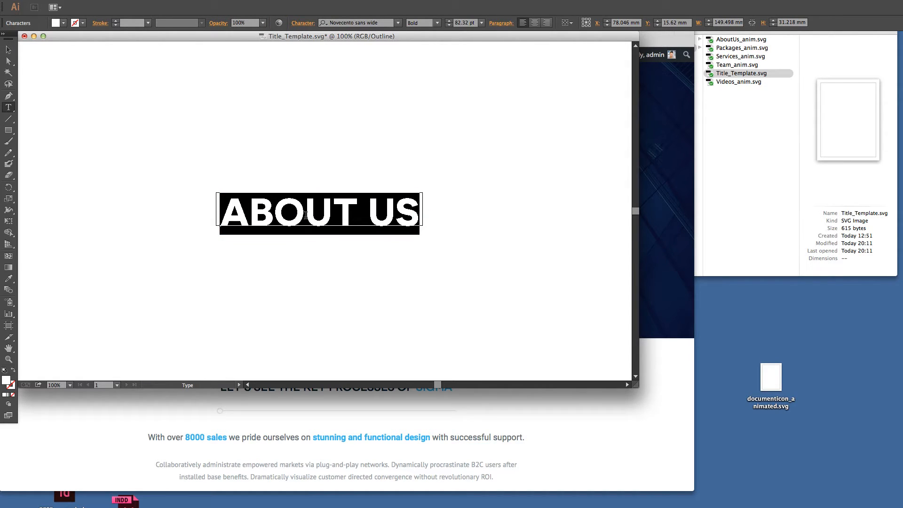
pyautogui.write('PROCESS')
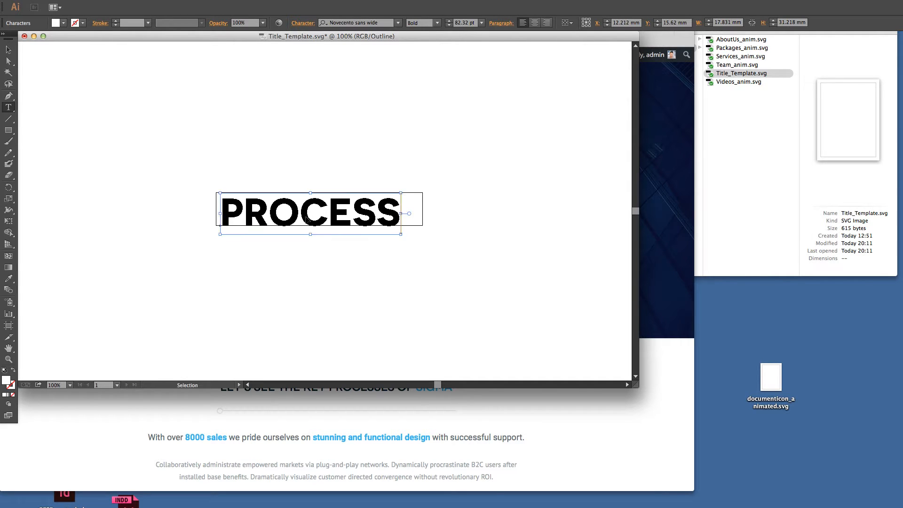
# - Center-align the PROCESS text and move it to the middle of the artboard
pyautogui.press('super+a')
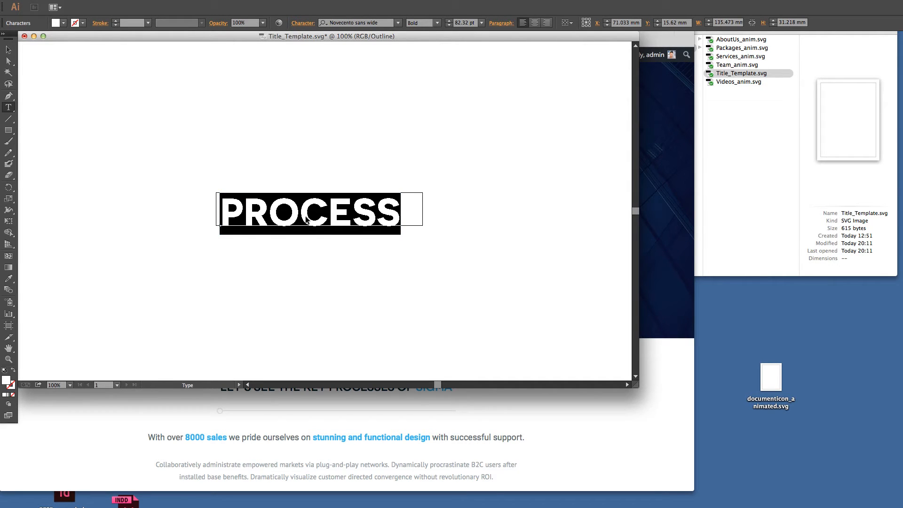
pyautogui.press('super+shift+c')
pyautogui.click(8, 49)
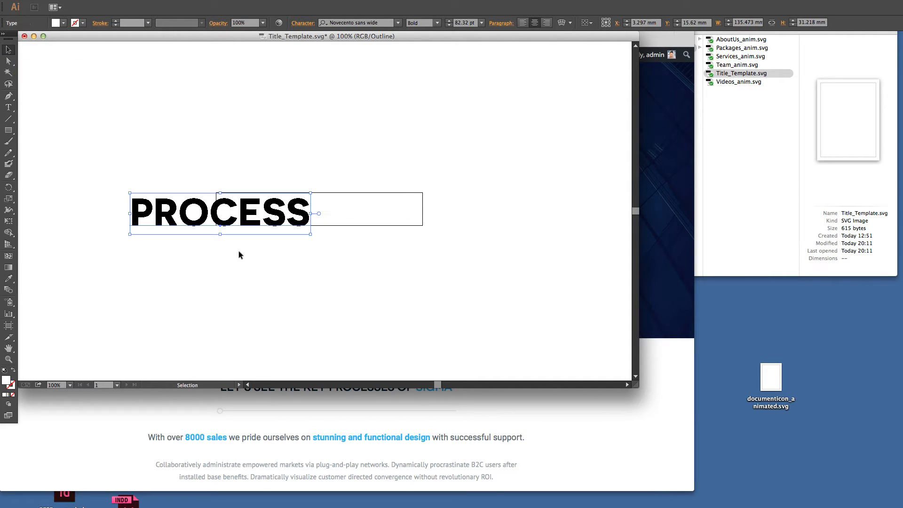
pyautogui.moveTo(187, 220); pyautogui.dragTo(288, 226)
pyautogui.click(279, 229)
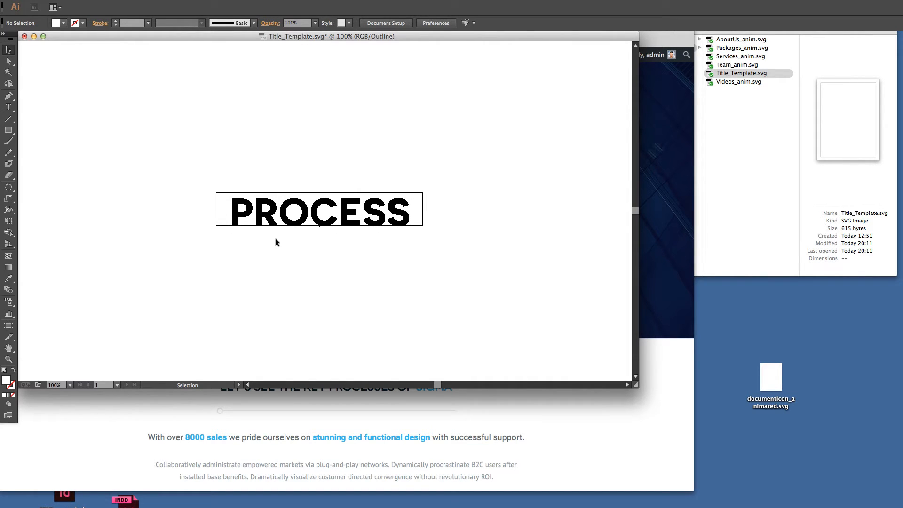
# - Convert the PROCESS title text to outlines
pyautogui.click(382, 221)
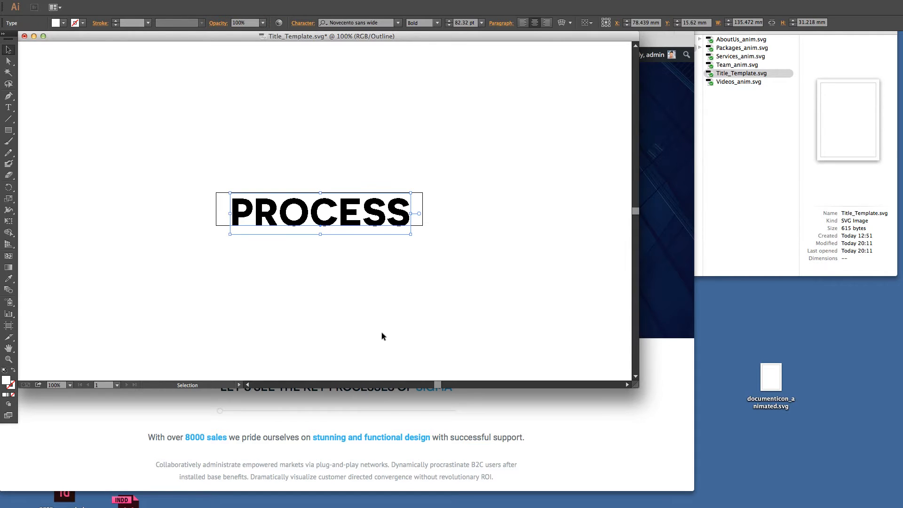
pyautogui.click(142, 0)
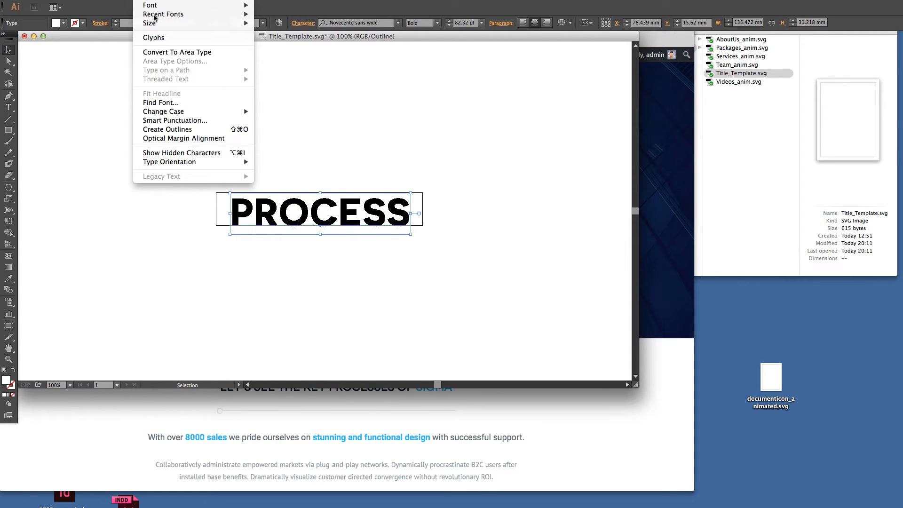
pyautogui.click(169, 129)
pyautogui.click(365, 132)
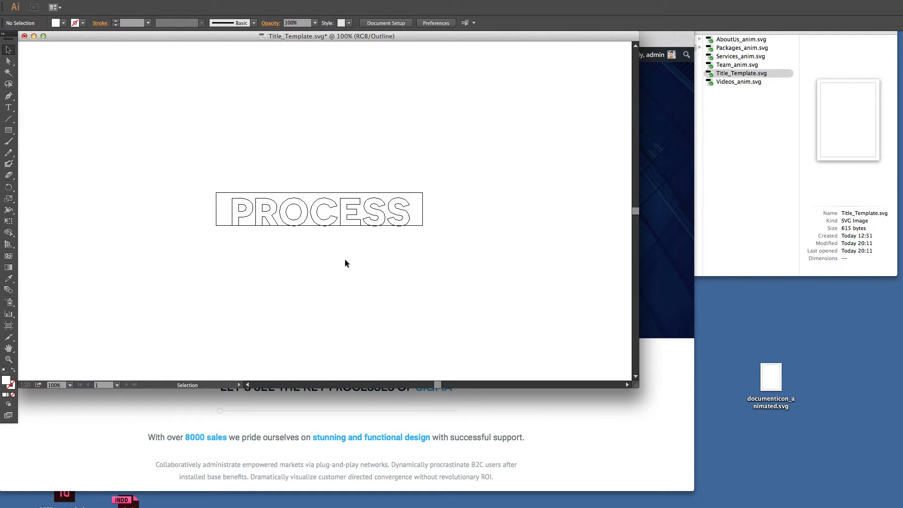
# - Begin saving the artwork as Title_Template1.svg in SVG format and display its SVG code
pyautogui.click(76, 0)
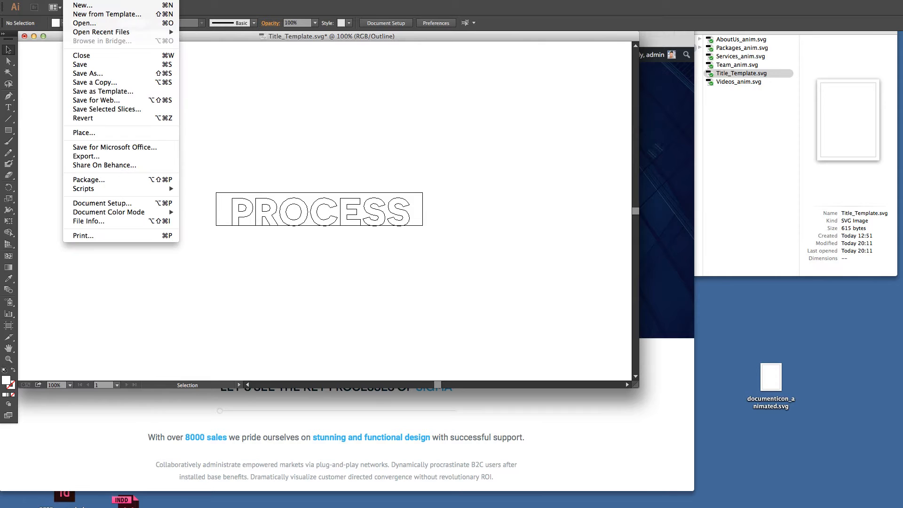
pyautogui.click(87, 74)
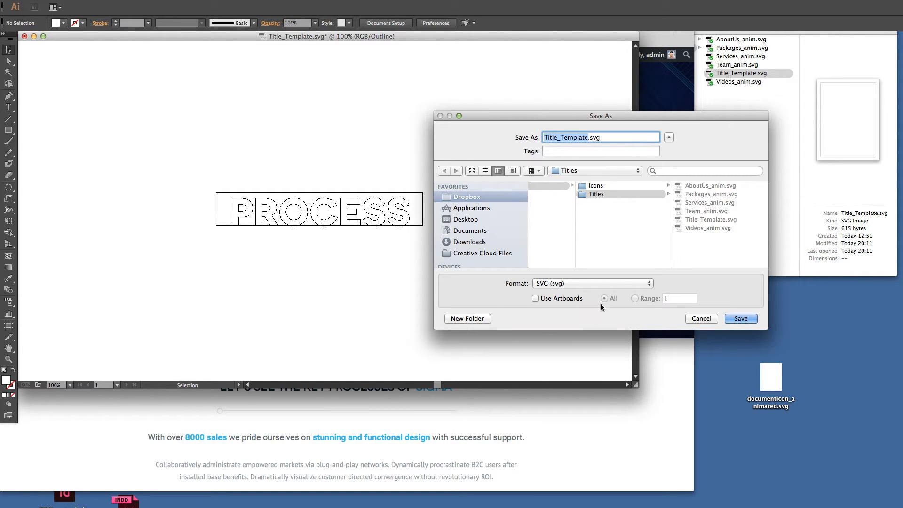
pyautogui.click(587, 137)
pyautogui.write('1')
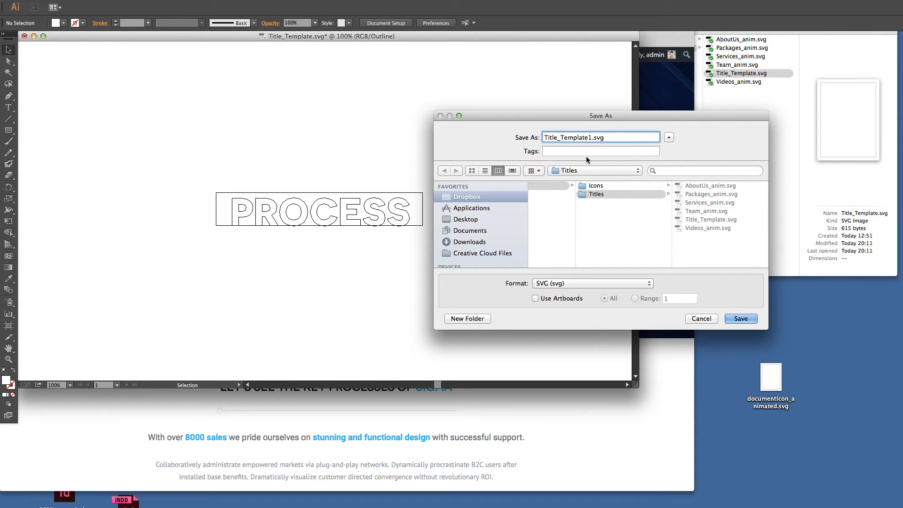
pyautogui.click(744, 318)
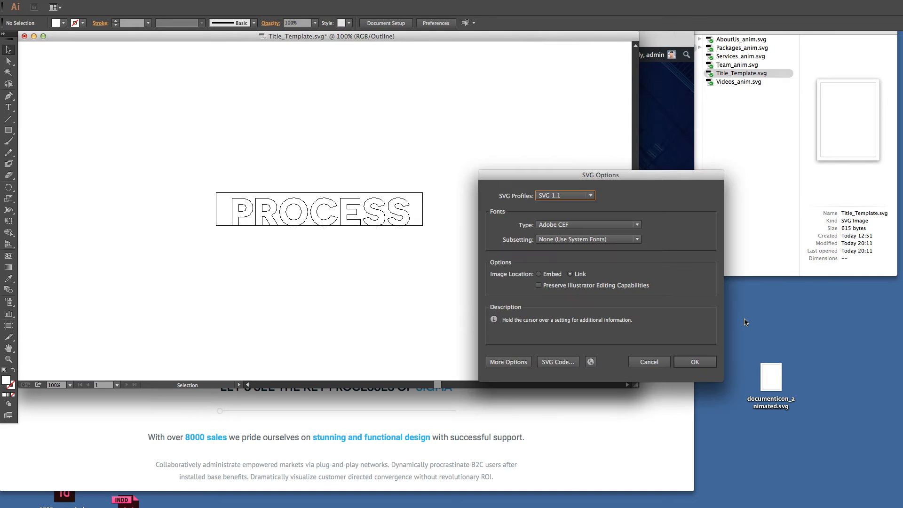
pyautogui.click(564, 364)
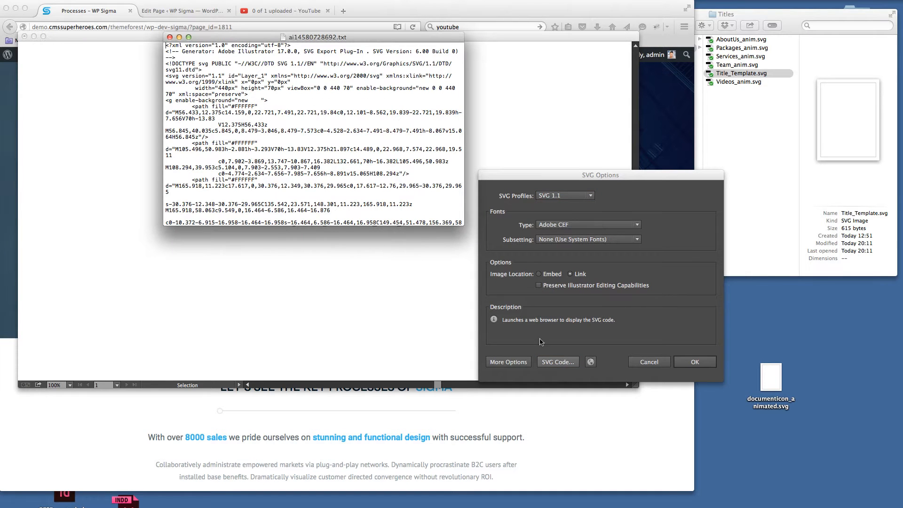
# - Cancel the SVG export options and close the template document without saving it
pyautogui.click(611, 357)
pyautogui.click(651, 361)
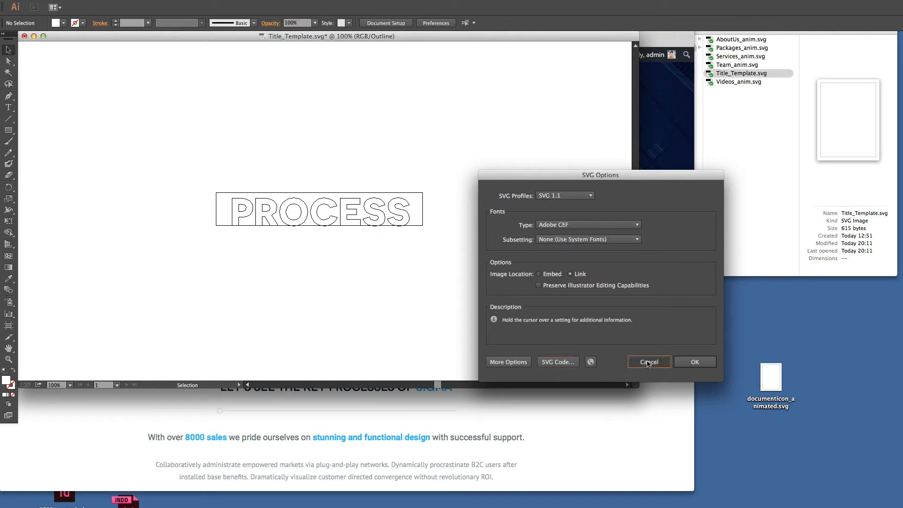
pyautogui.click(25, 37)
pyautogui.click(603, 353)
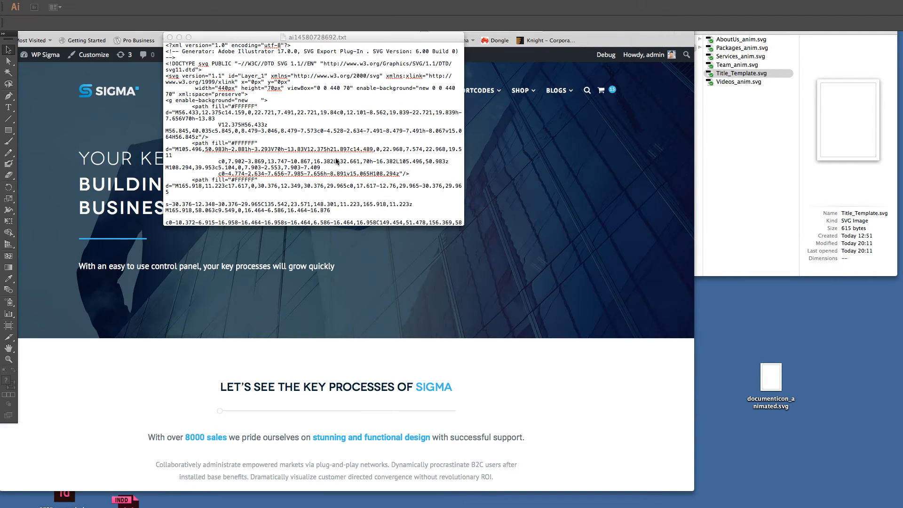
# - Enlarge the generated code window, select everything from the opening to the closing svg tag, and close the text file
pyautogui.click(347, 161)
pyautogui.moveTo(469, 232); pyautogui.dragTo(740, 334)
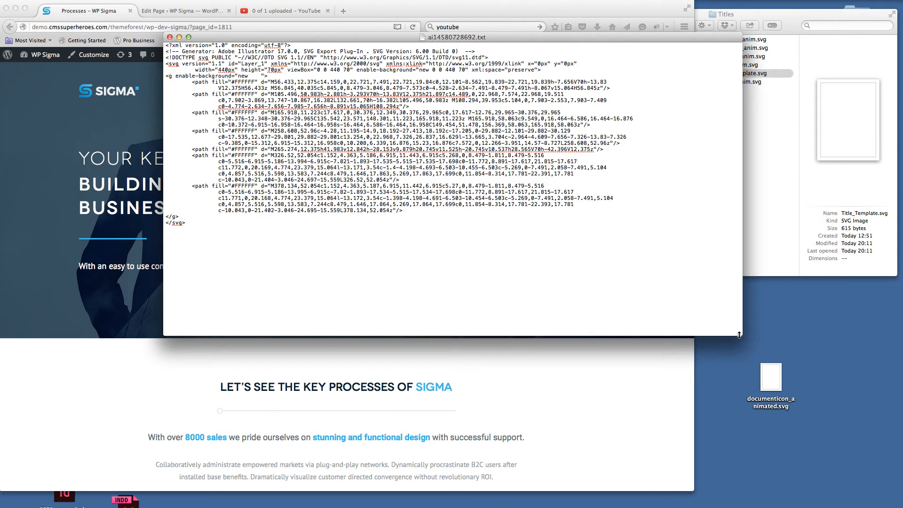
pyautogui.moveTo(166, 65); pyautogui.dragTo(211, 232)
pyautogui.click(167, 65)
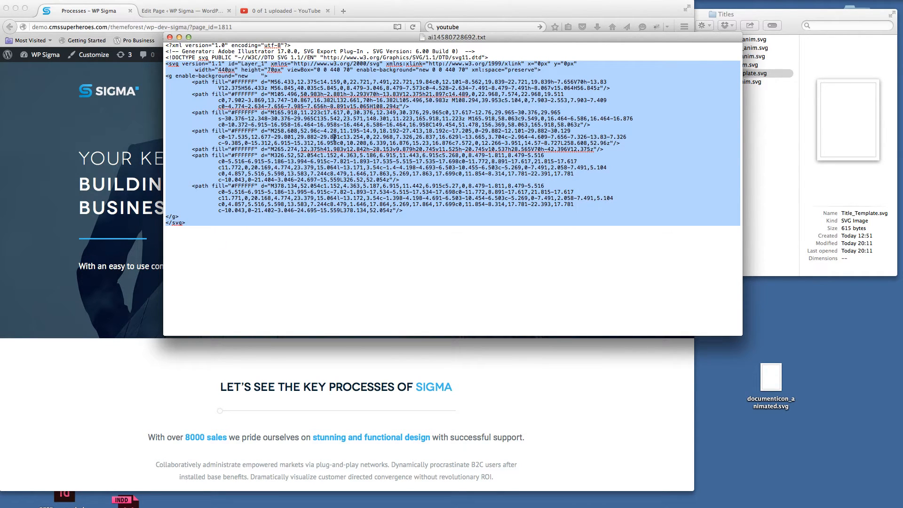
pyautogui.click(170, 37)
# - Open animator.html from the Plugins > Enlivenem > animator folder in the browser
pyautogui.click(770, 142)
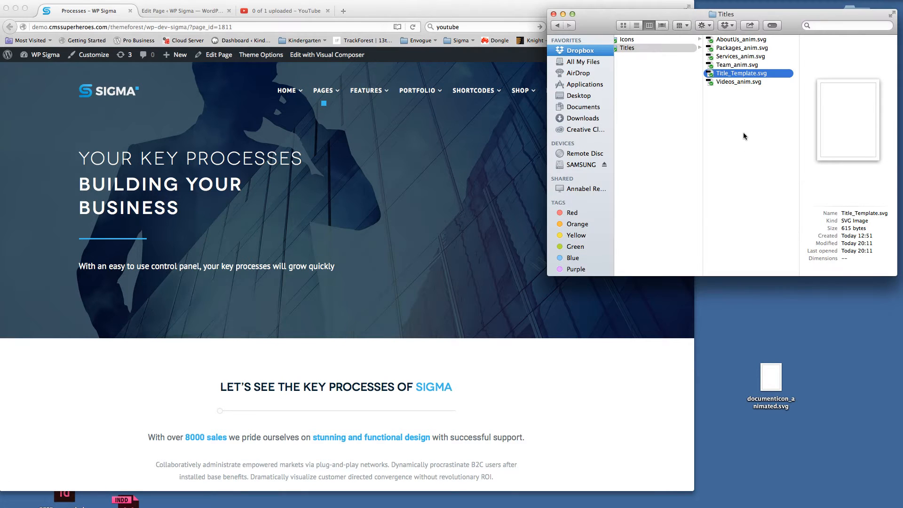
pyautogui.hscroll(-10, 743, 132)
pyautogui.hscroll(-5, 743, 136)
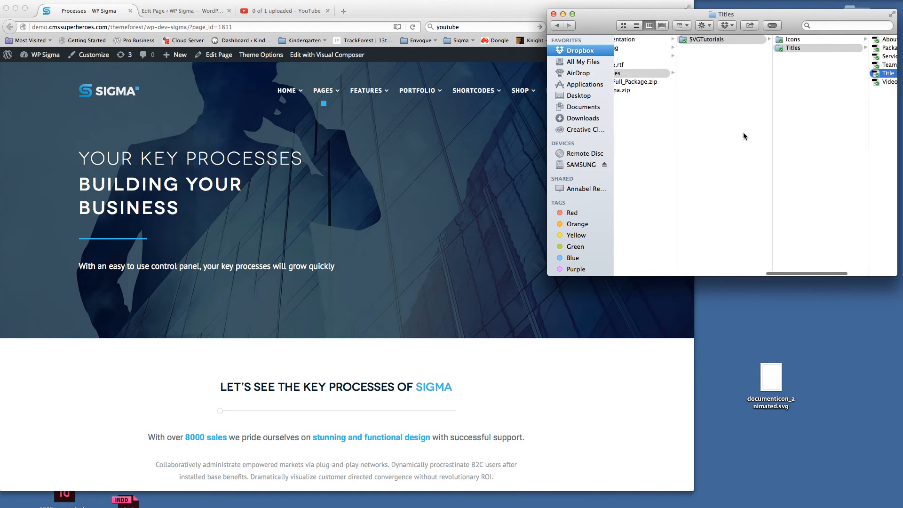
pyautogui.click(637, 57)
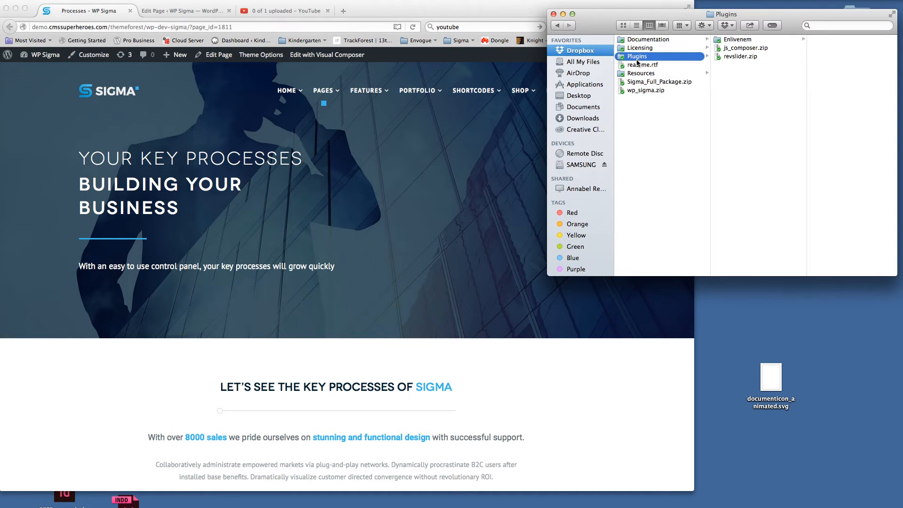
pyautogui.click(738, 40)
pyautogui.click(822, 41)
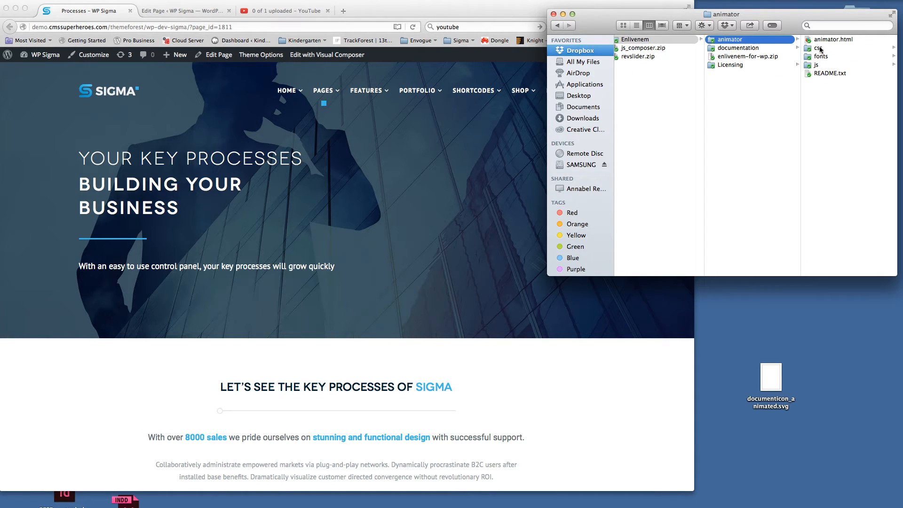
pyautogui.doubleClick(810, 40)
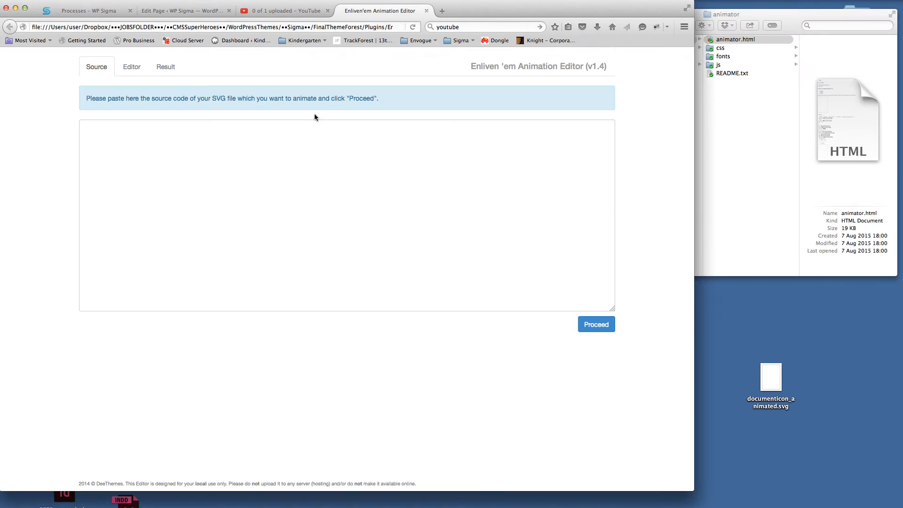
# - Load the copied SVG source code into the animation editor and set the viewport shift to one-half
pyautogui.click(275, 191)
pyautogui.press('super+v')
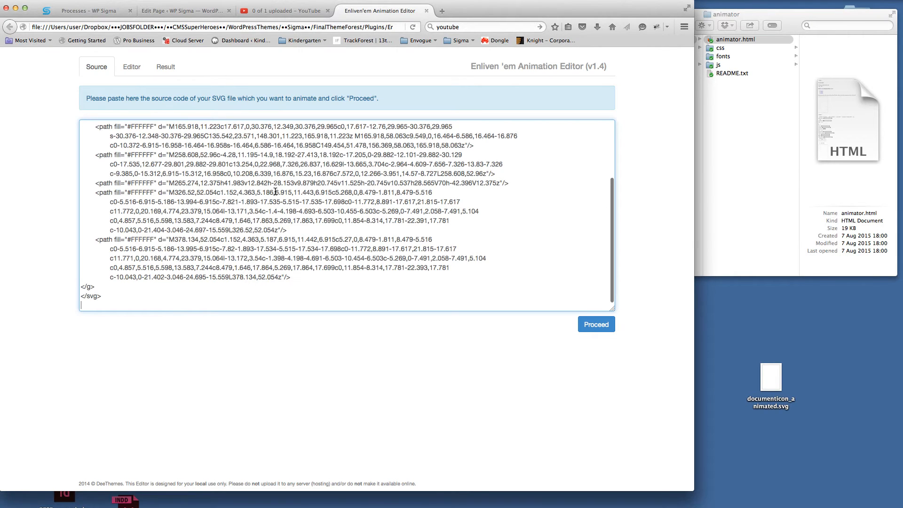
pyautogui.click(598, 325)
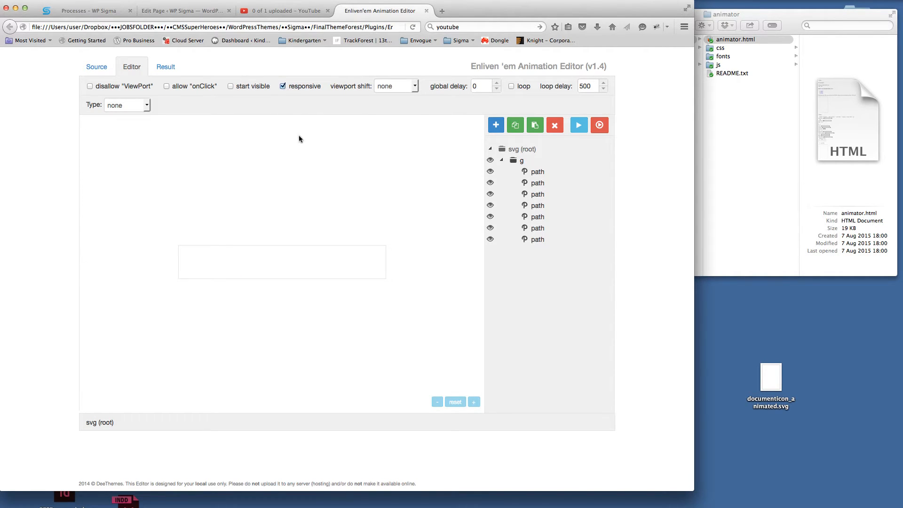
pyautogui.click(382, 87)
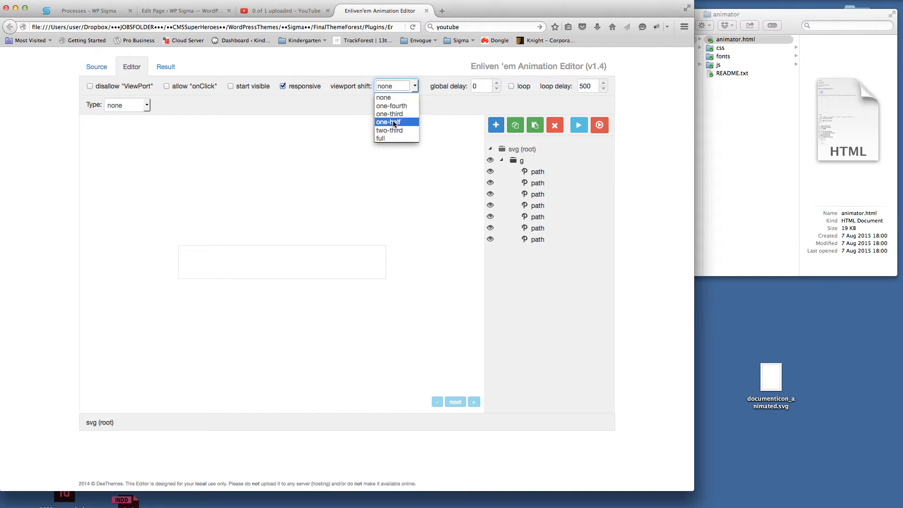
pyautogui.click(394, 122)
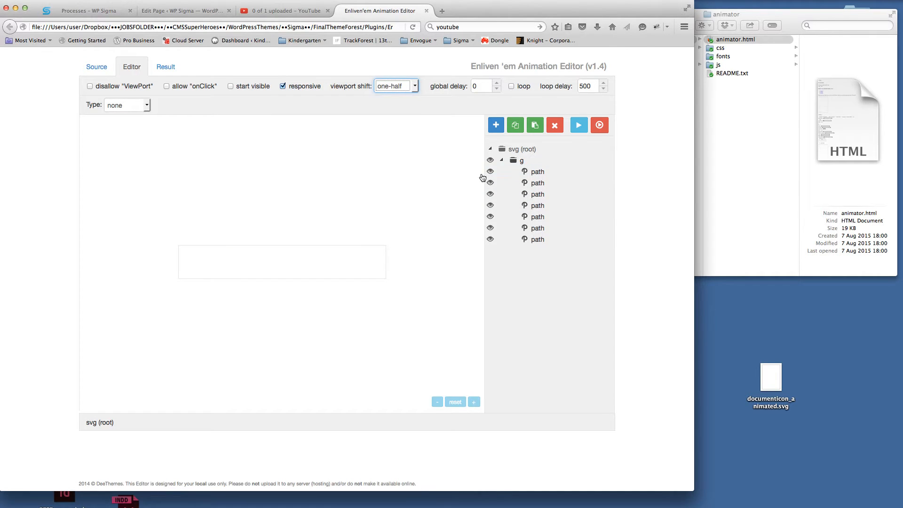
# - Give the P path a Draw lines animation with duration 2000 and width 2, and preview it
pyautogui.click(539, 173)
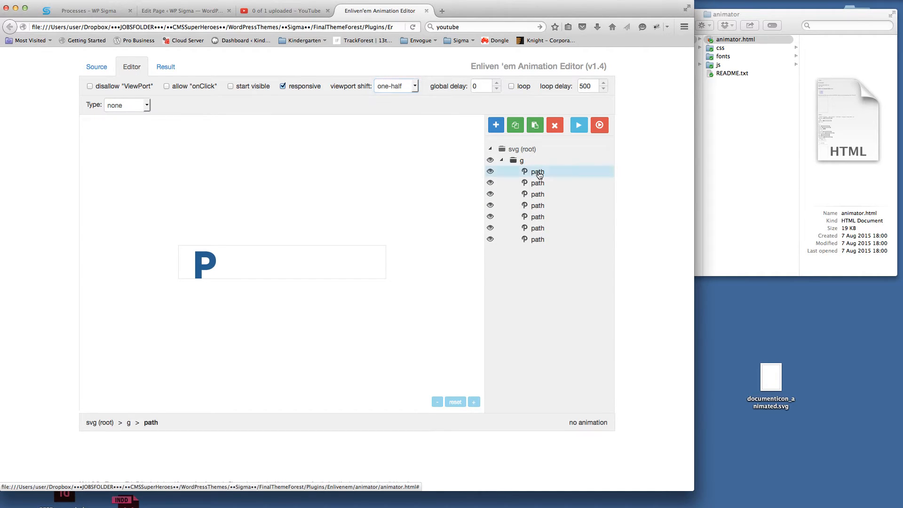
pyautogui.click(148, 106)
pyautogui.click(121, 141)
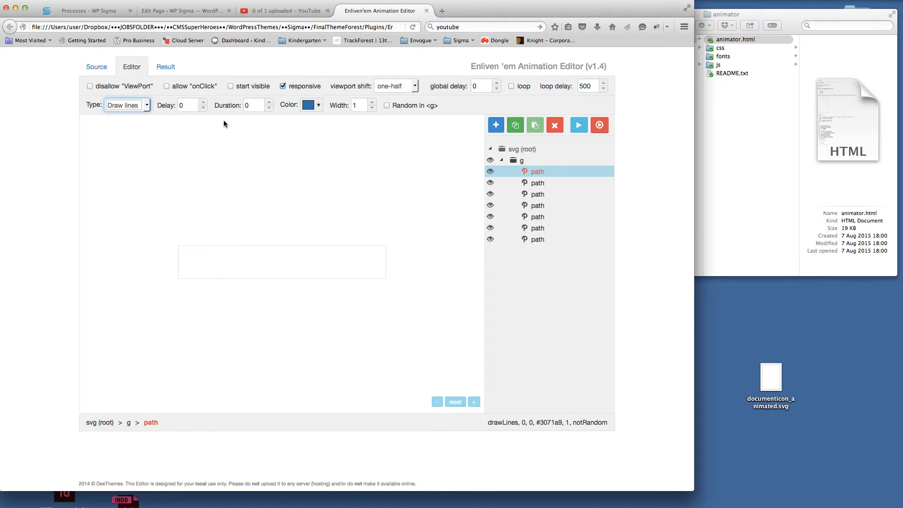
pyautogui.click(231, 105)
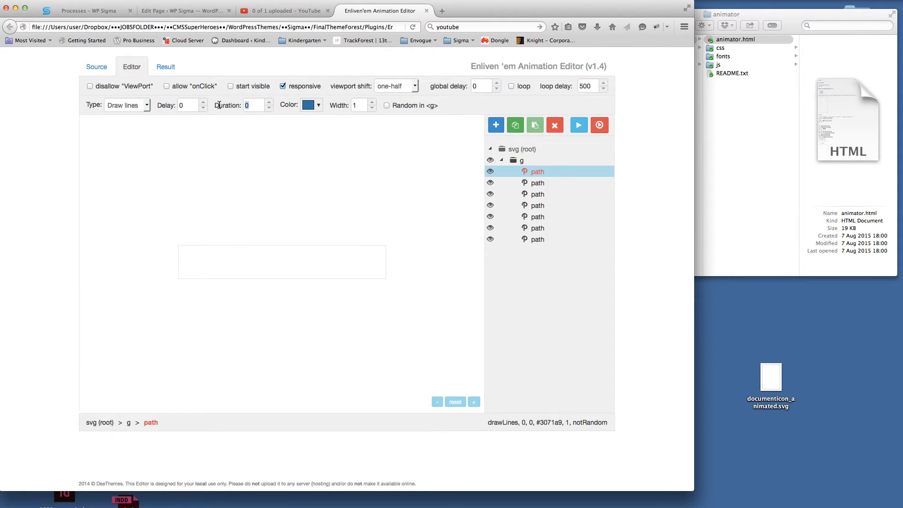
pyautogui.press('Return')
pyautogui.click(344, 105)
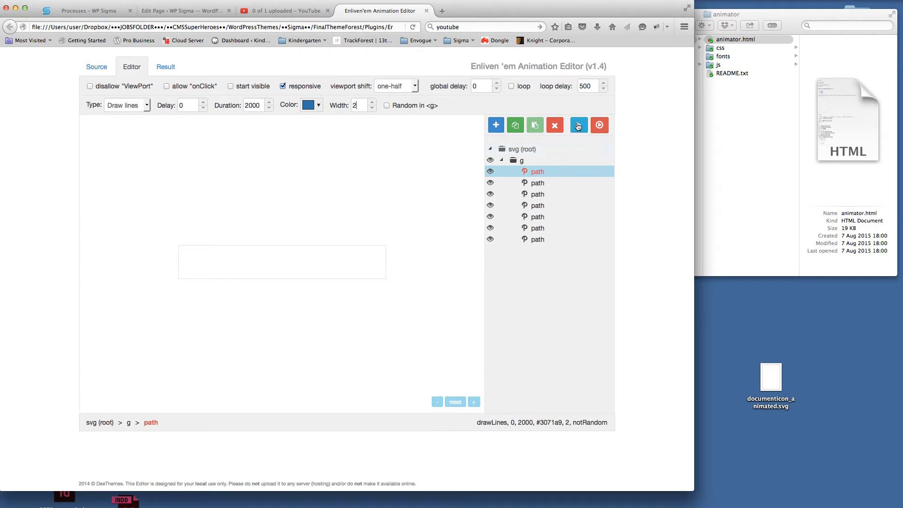
pyautogui.click(578, 126)
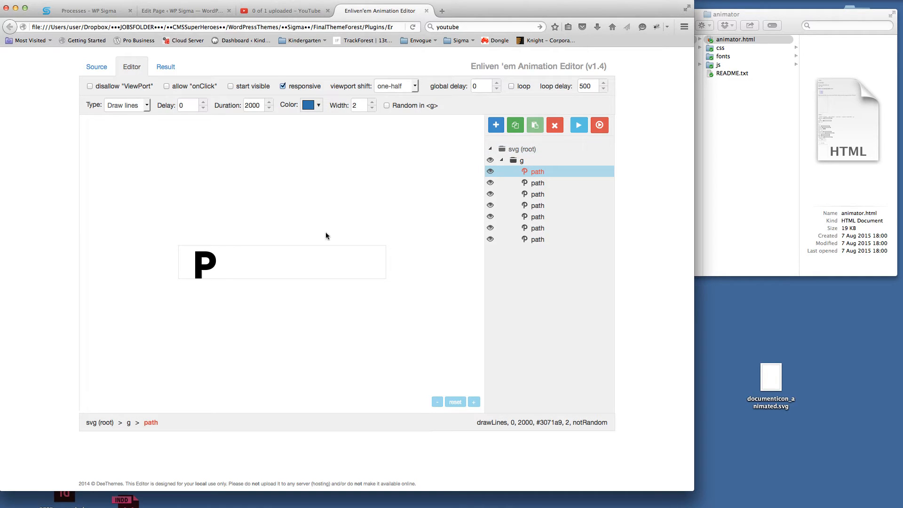
pyautogui.click(582, 130)
# - Change the line colour of the P path's animation to white (#ffffff)
pyautogui.click(318, 107)
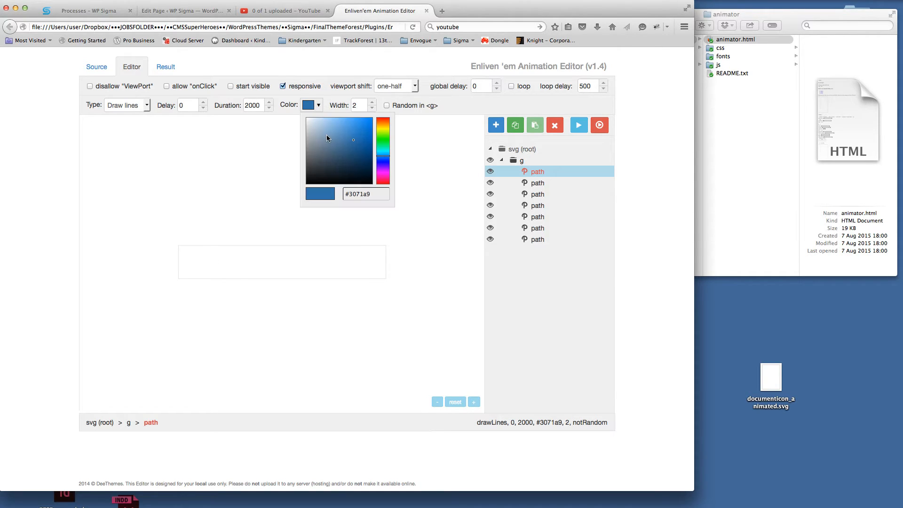
pyautogui.moveTo(326, 135); pyautogui.dragTo(297, 114)
pyautogui.click(432, 156)
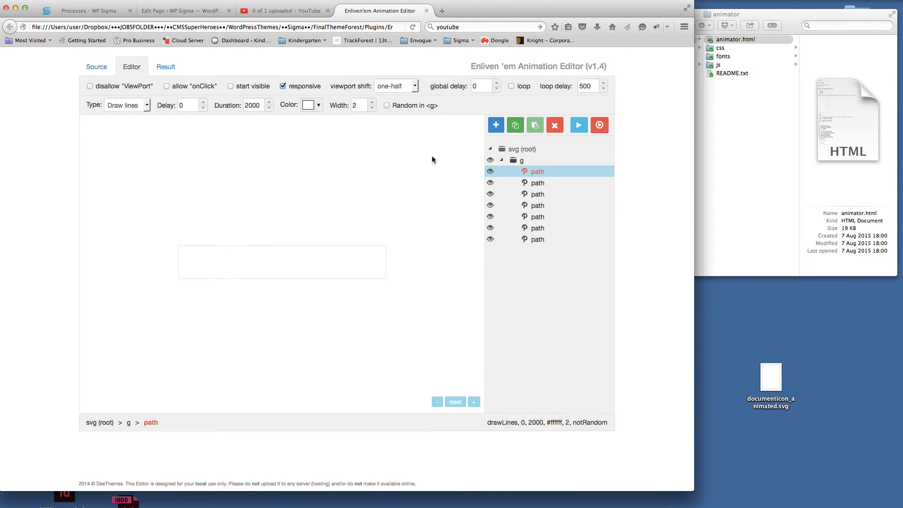
# - Apply the Draw lines animation type to the R, O and C paths
pyautogui.click(537, 183)
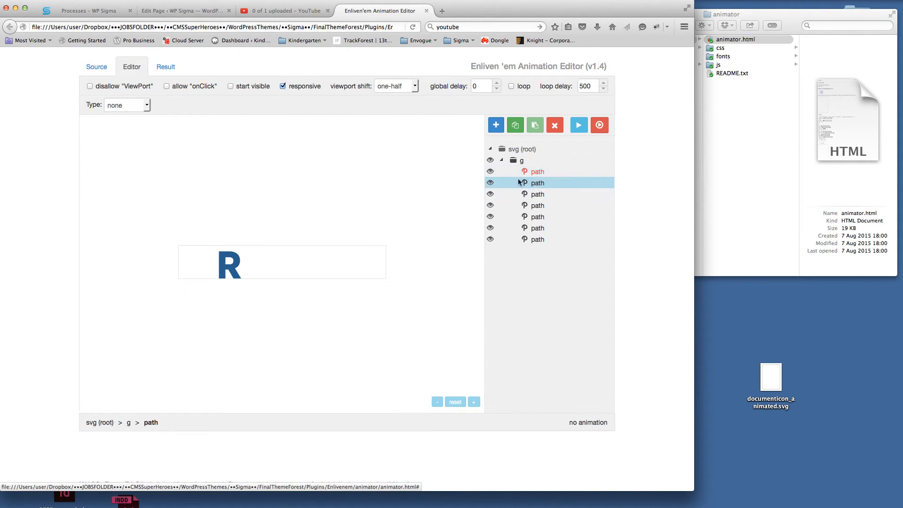
pyautogui.click(146, 105)
pyautogui.click(135, 140)
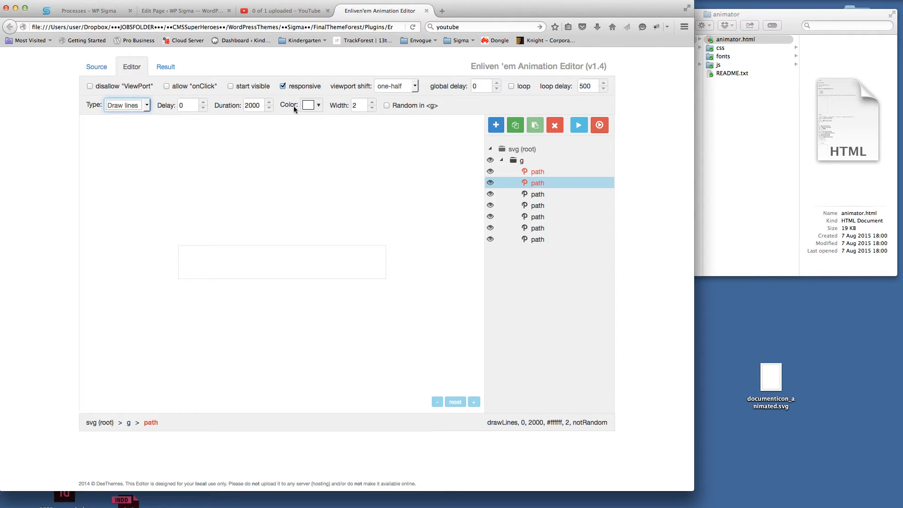
pyautogui.click(538, 194)
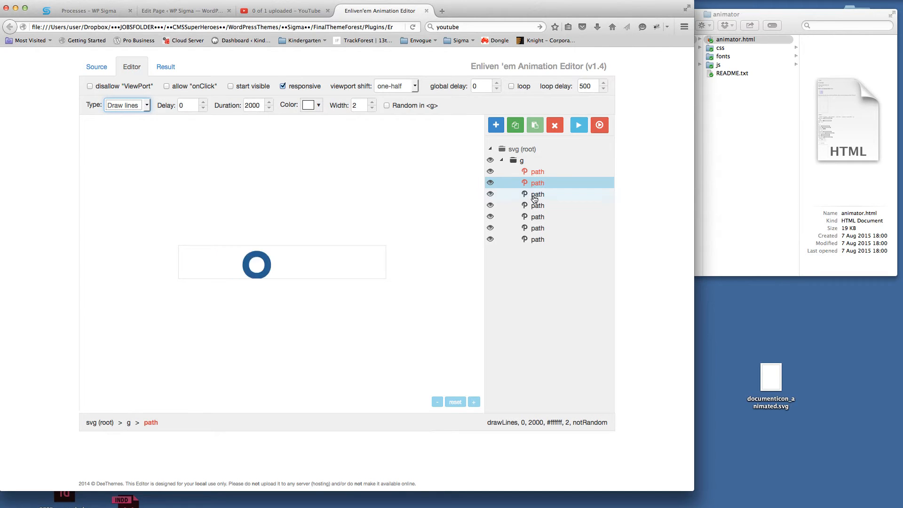
pyautogui.click(146, 106)
pyautogui.click(147, 141)
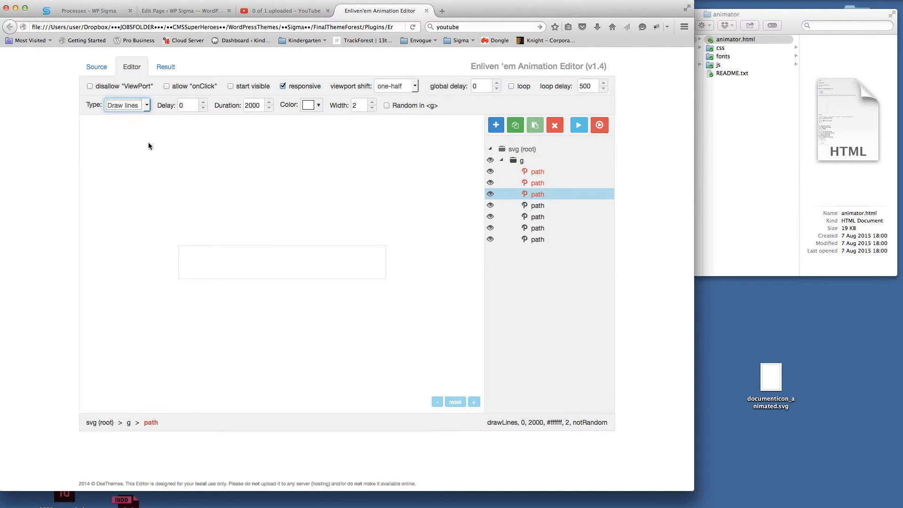
pyautogui.click(548, 207)
pyautogui.click(146, 105)
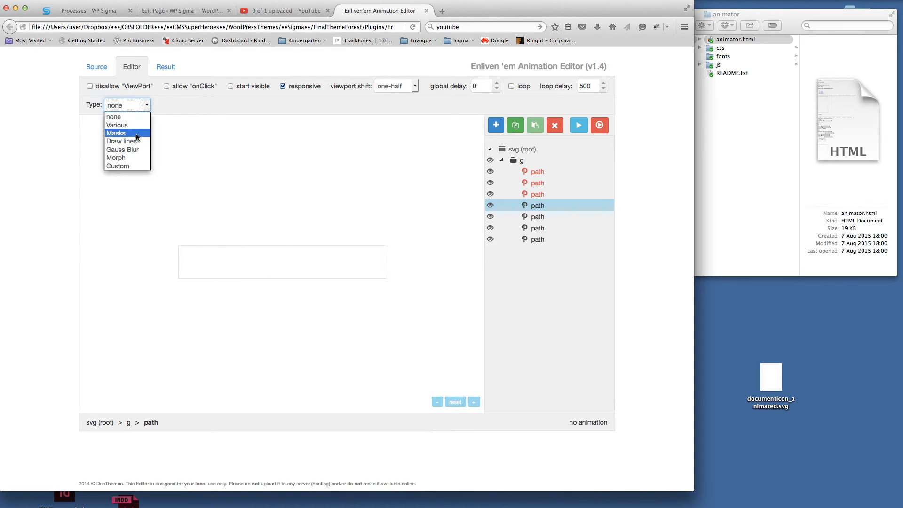
pyautogui.click(135, 142)
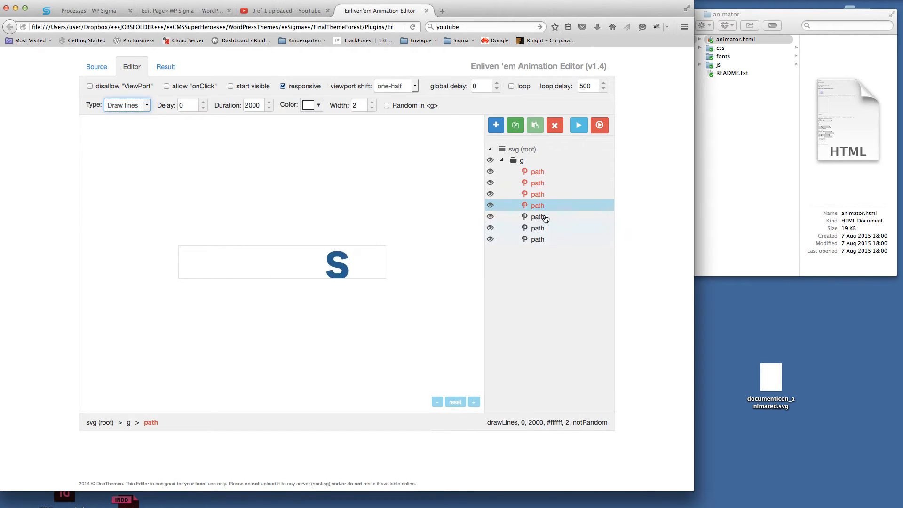
# - Apply the Draw lines animation type to the E path and both S paths
pyautogui.click(146, 105)
pyautogui.click(123, 141)
pyautogui.click(530, 227)
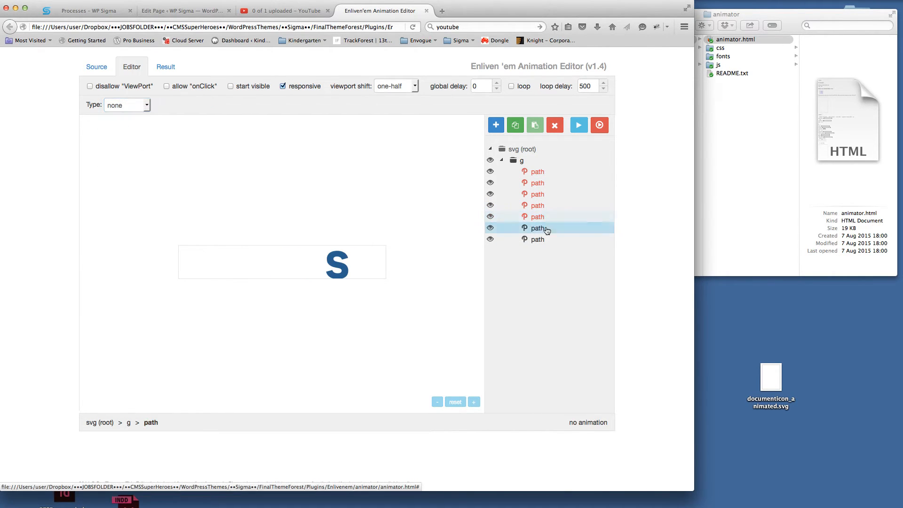
pyautogui.click(141, 105)
pyautogui.click(131, 142)
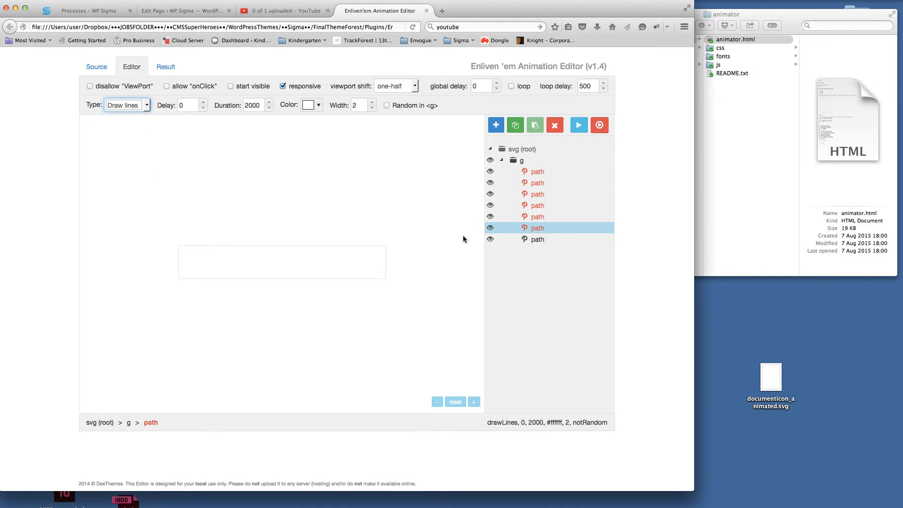
pyautogui.click(537, 238)
pyautogui.click(146, 105)
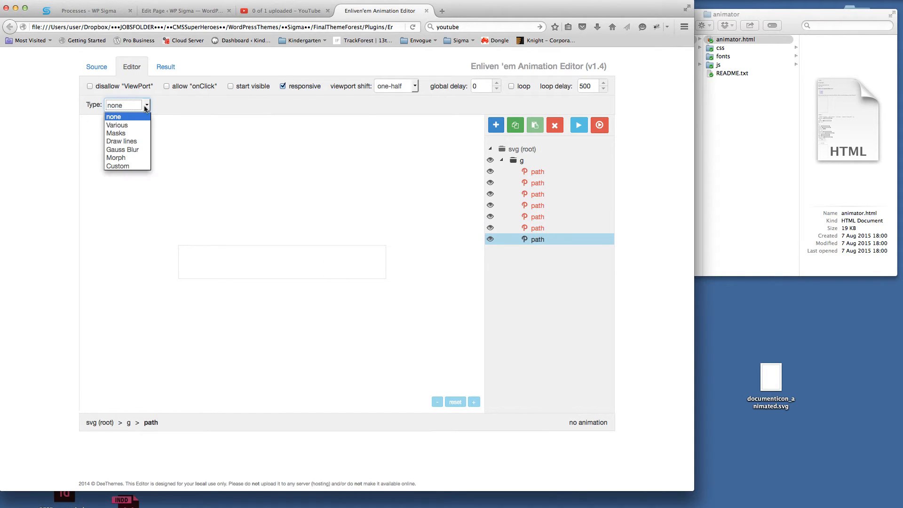
pyautogui.click(132, 141)
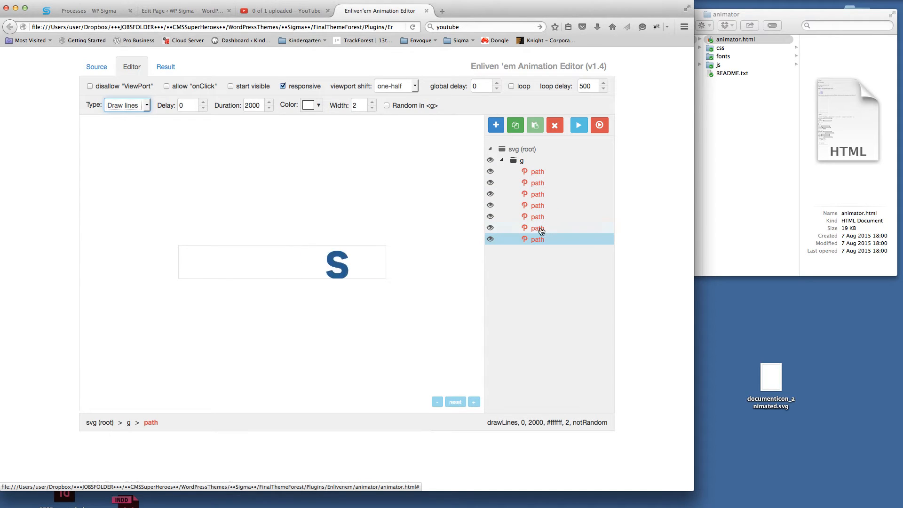
# - Set the animation delay to 500 for the R path and 1000 for the O path
pyautogui.click(537, 183)
pyautogui.moveTo(192, 106); pyautogui.dragTo(146, 105)
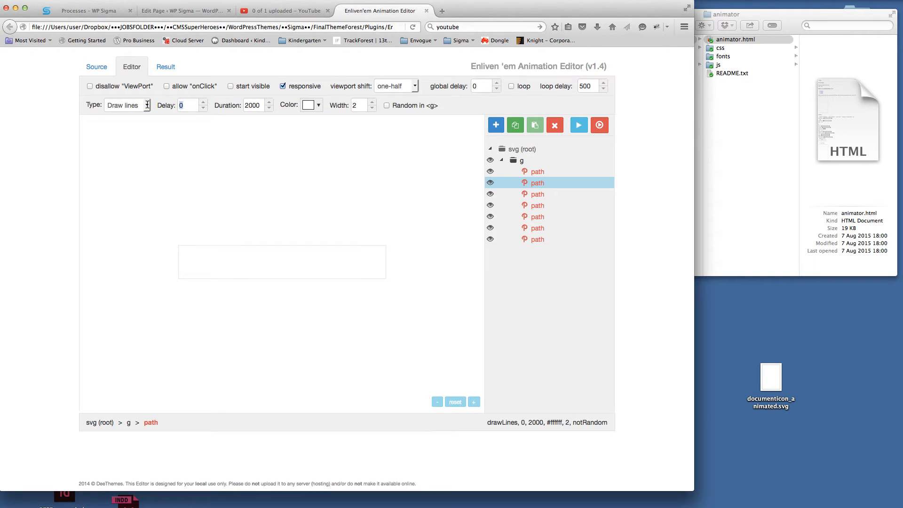
pyautogui.press('Return')
pyautogui.click(536, 194)
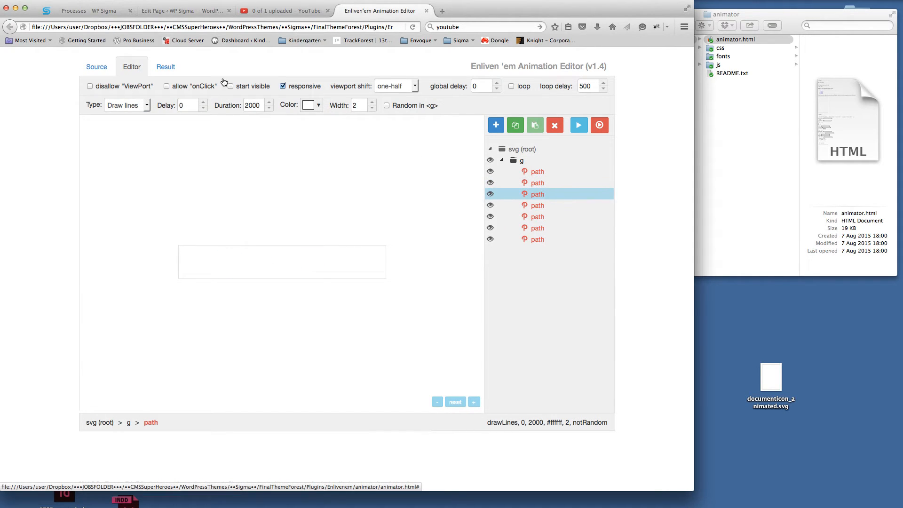
pyautogui.moveTo(181, 107); pyautogui.dragTo(154, 104)
pyautogui.write('1000')
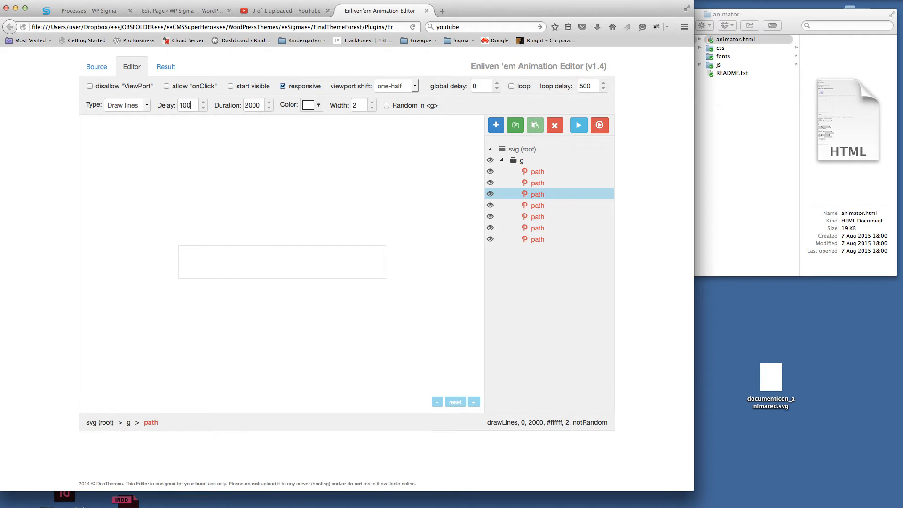
pyautogui.press('Return')
# - Set the animation delay to 1500 for the C path and 2000 for the E path
pyautogui.click(512, 206)
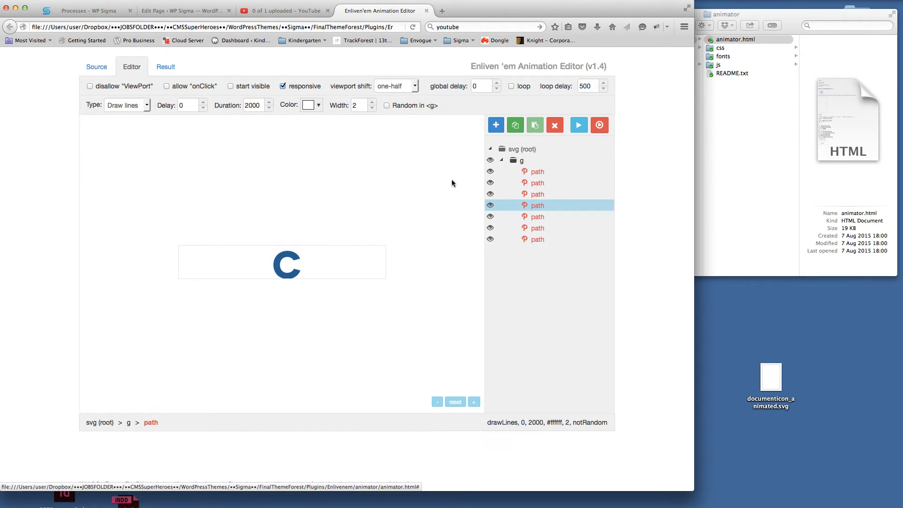
pyautogui.moveTo(187, 105); pyautogui.dragTo(150, 105)
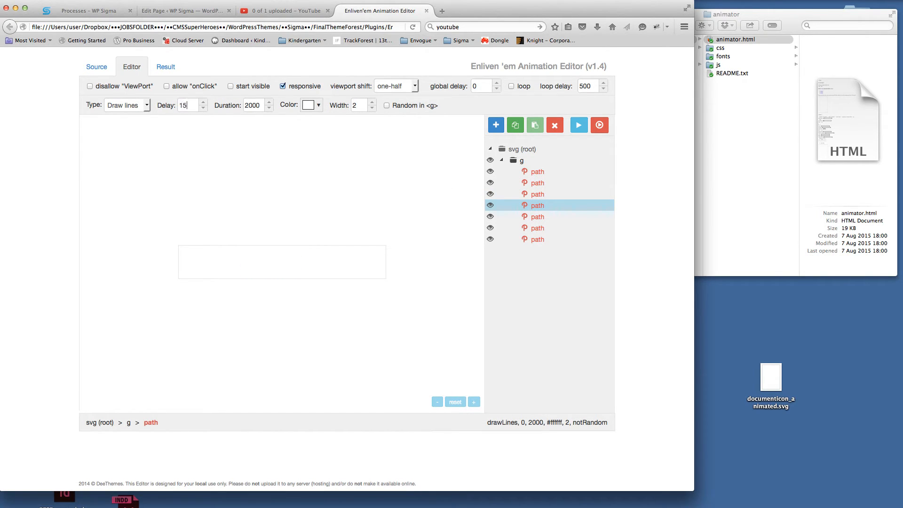
pyautogui.write('1500')
pyautogui.press('Return')
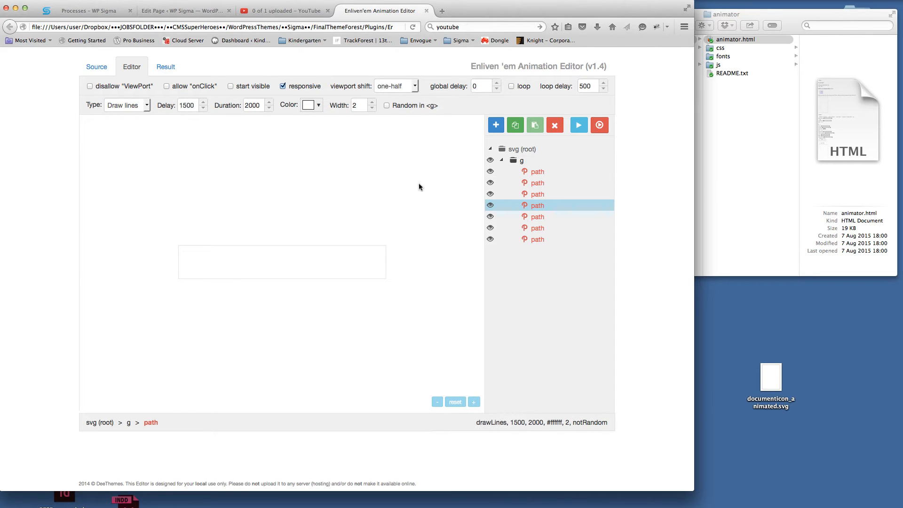
pyautogui.click(521, 216)
pyautogui.moveTo(197, 106); pyautogui.dragTo(140, 102)
pyautogui.write('2000')
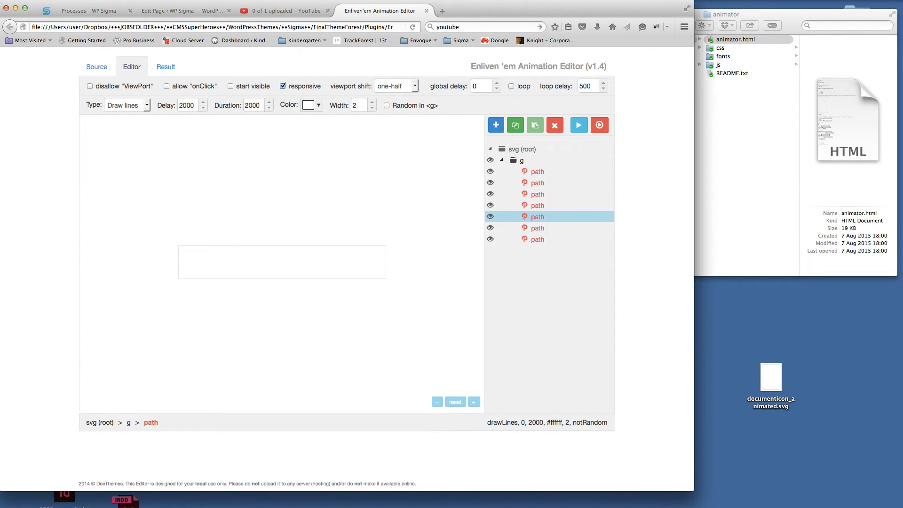
pyautogui.press('Return')
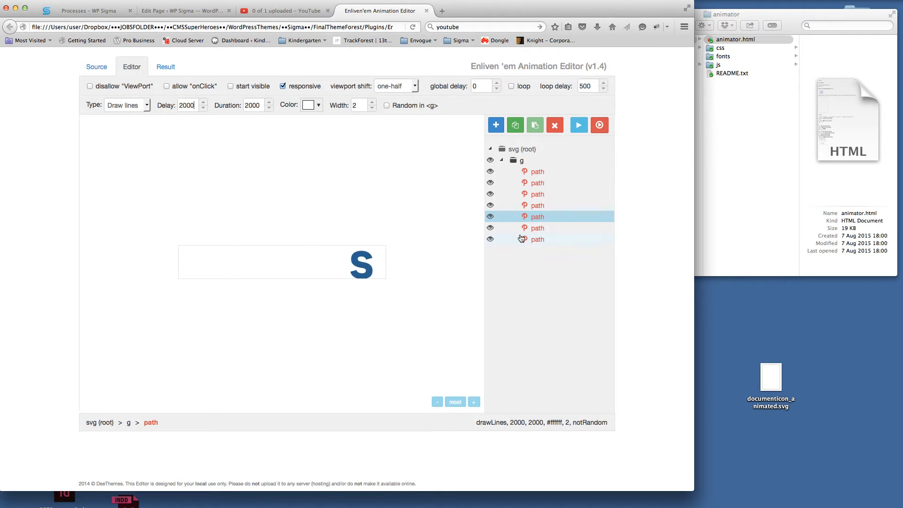
# - Set the animation delay to 2500 for the first S and 3000 for the last S, and play the whole animation
pyautogui.click(536, 228)
pyautogui.moveTo(180, 105); pyautogui.dragTo(158, 105)
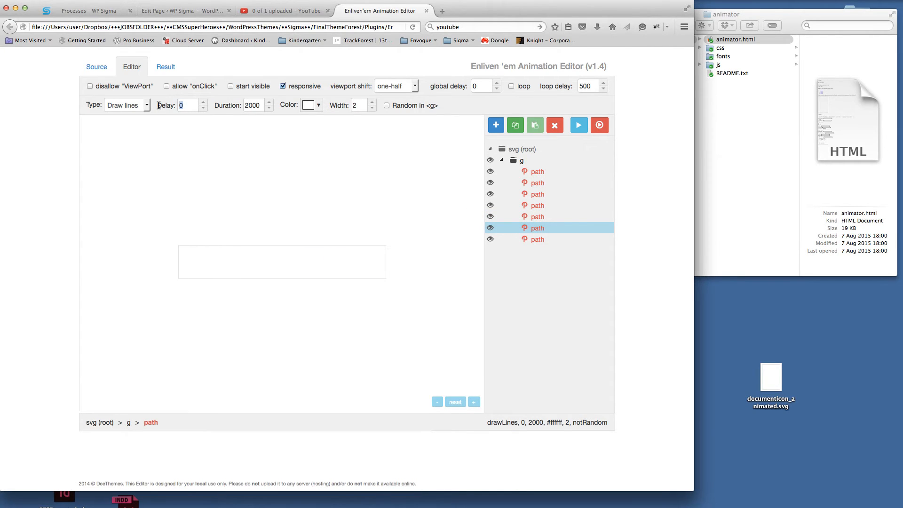
pyautogui.write('2500')
pyautogui.press('Return')
pyautogui.click(529, 239)
pyautogui.moveTo(184, 105); pyautogui.dragTo(162, 106)
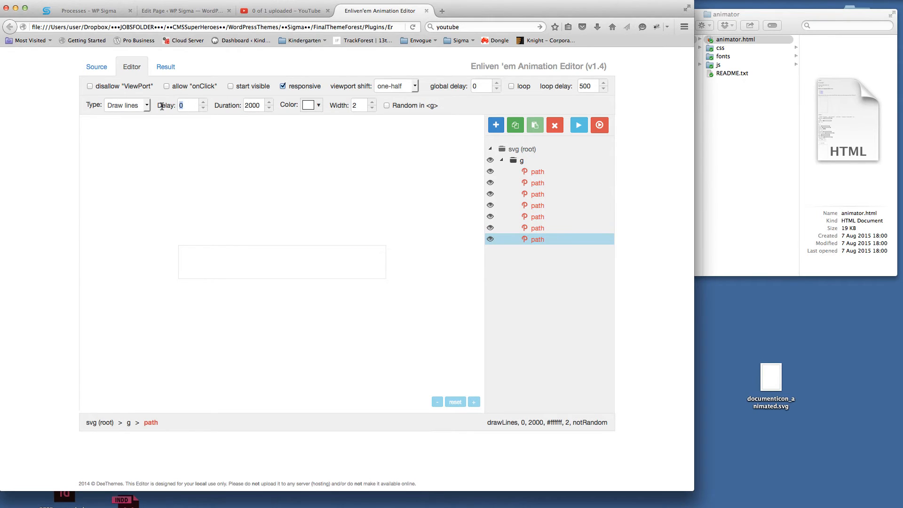
pyautogui.write('3000')
pyautogui.press('Return')
pyautogui.click(599, 126)
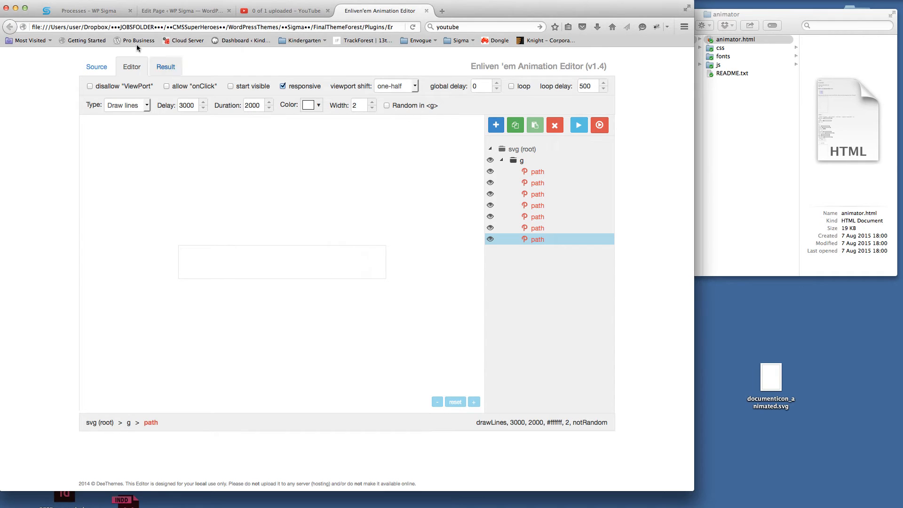
# - Display the resulting animated SVG code and create a blank TextEdit document for it
pyautogui.click(166, 67)
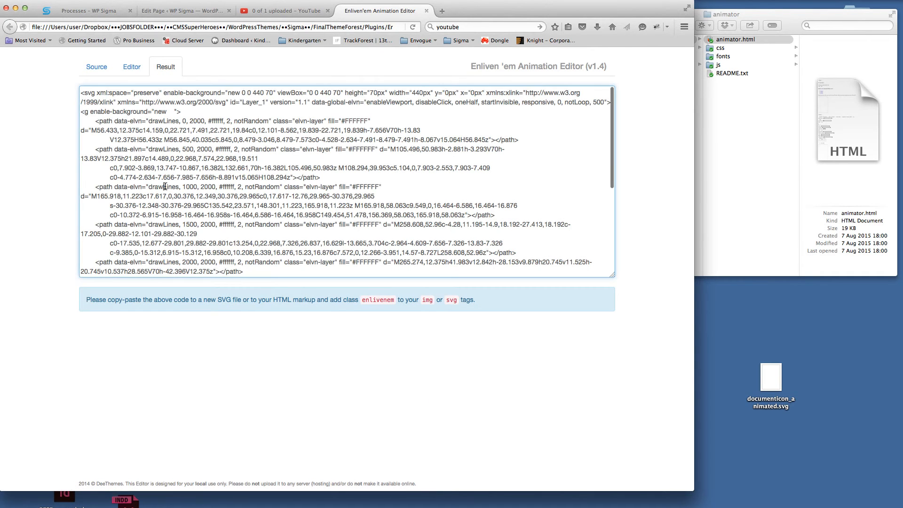
pyautogui.click(166, 188)
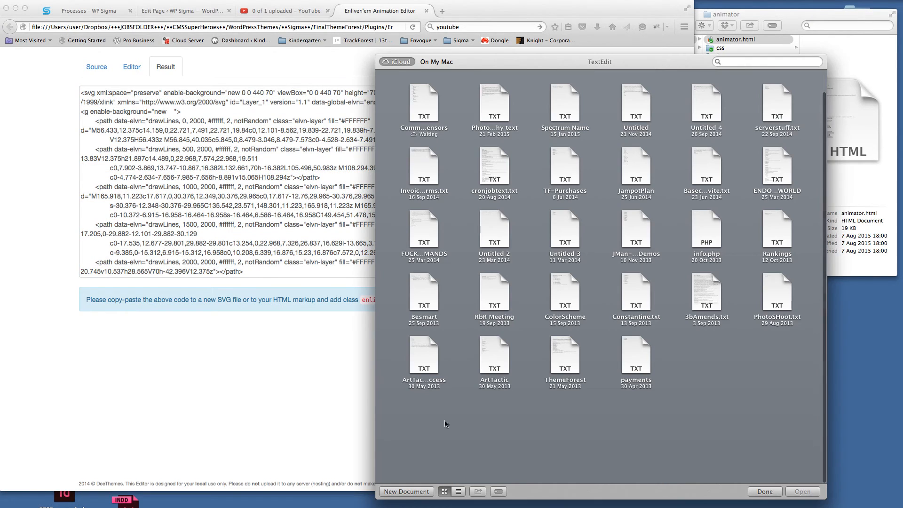
pyautogui.click(416, 486)
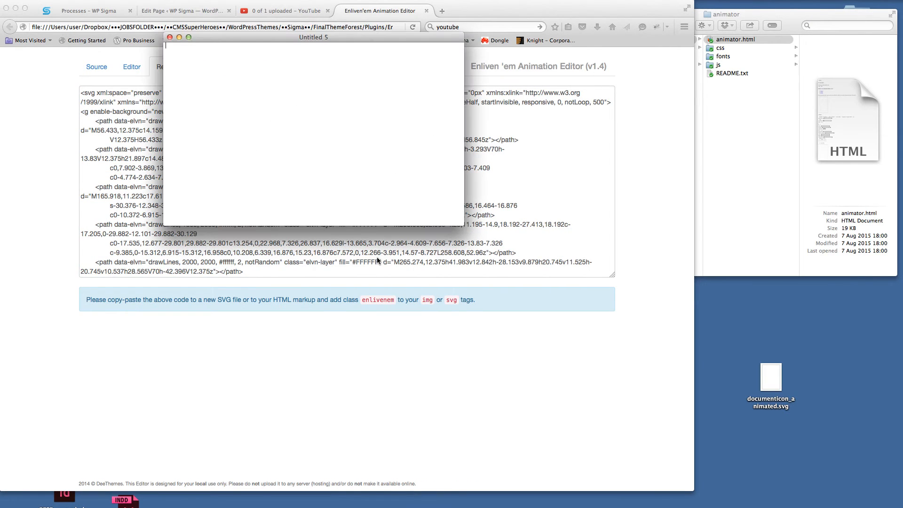
# - Paste the animated SVG code into the blank document, enlarge its window and start saving the document
pyautogui.press('super+v')
pyautogui.moveTo(464, 226); pyautogui.dragTo(712, 343)
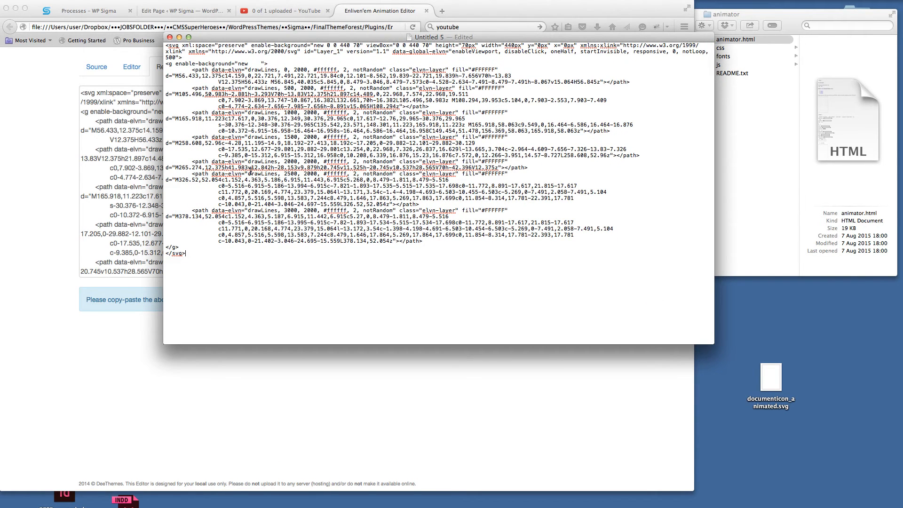
pyautogui.press('super+s')
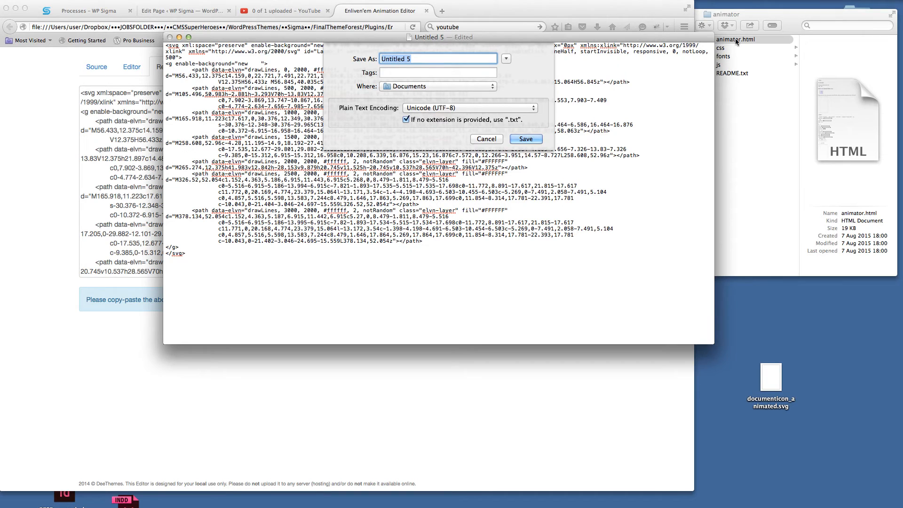
# - Browse in Finder to the Titles folder inside Resources > SVGTutorials, and return to the TextEdit save dialog
pyautogui.click(777, 13)
pyautogui.hscroll(-5, 686, 66)
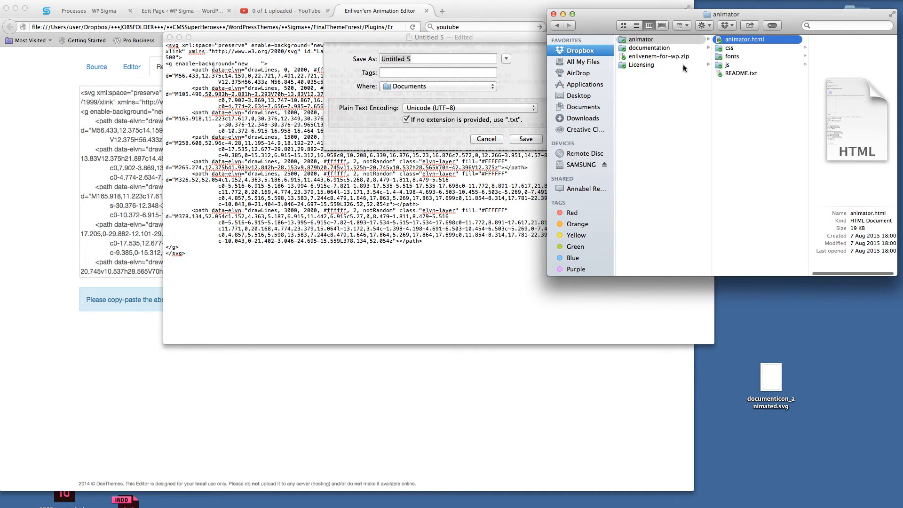
pyautogui.hscroll(-10, 682, 64)
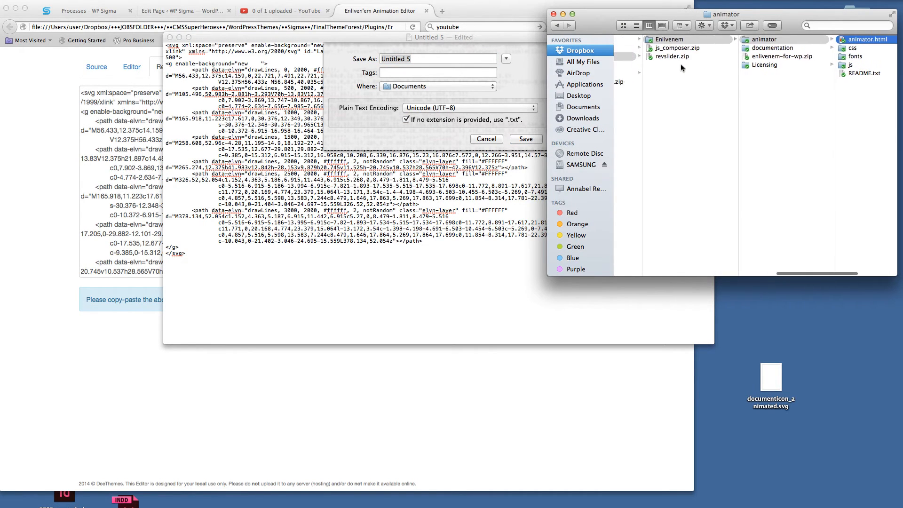
pyautogui.click(667, 74)
pyautogui.click(750, 40)
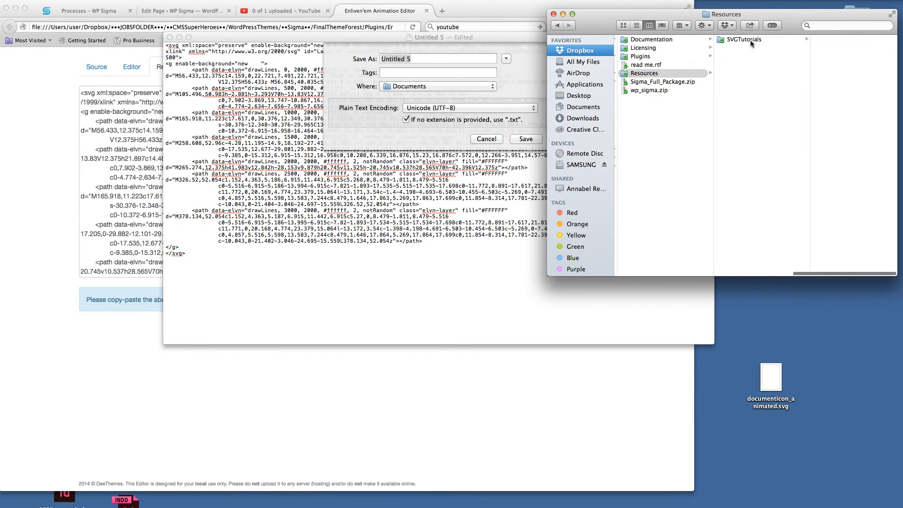
pyautogui.click(820, 49)
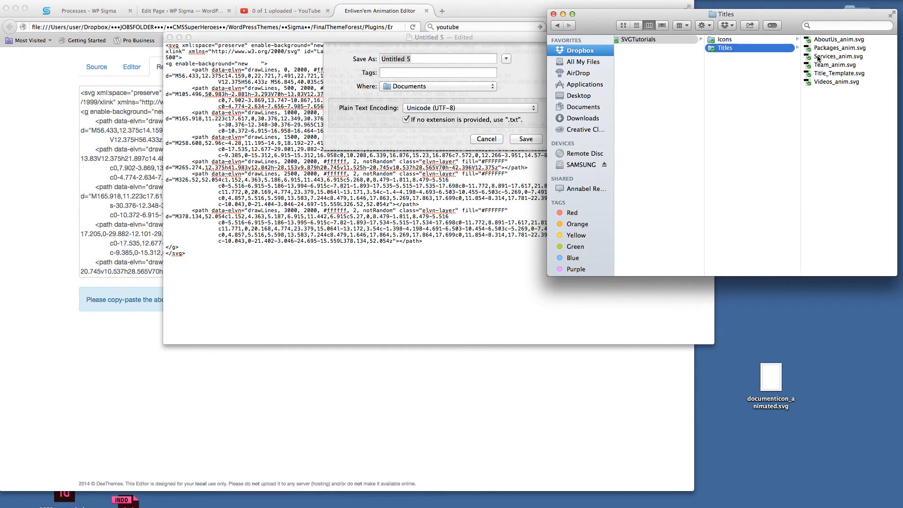
pyautogui.click(429, 70)
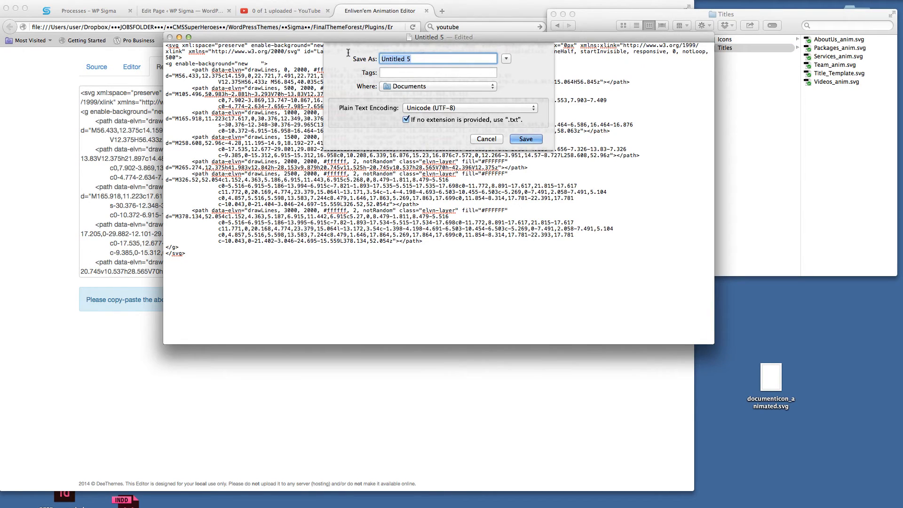
# - Name the file Process_anim, choose Desktop as its save location and reveal the file extension
pyautogui.write('Process_anim')
pyautogui.click(506, 58)
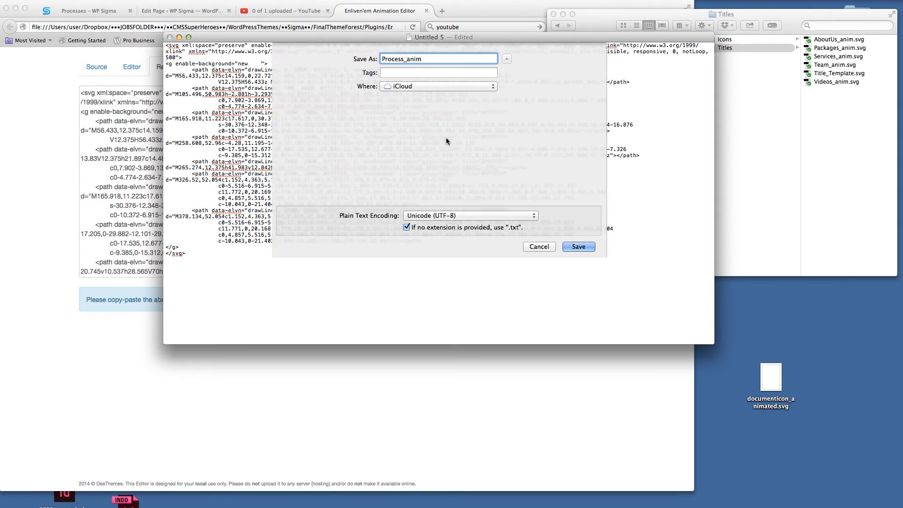
pyautogui.click(437, 86)
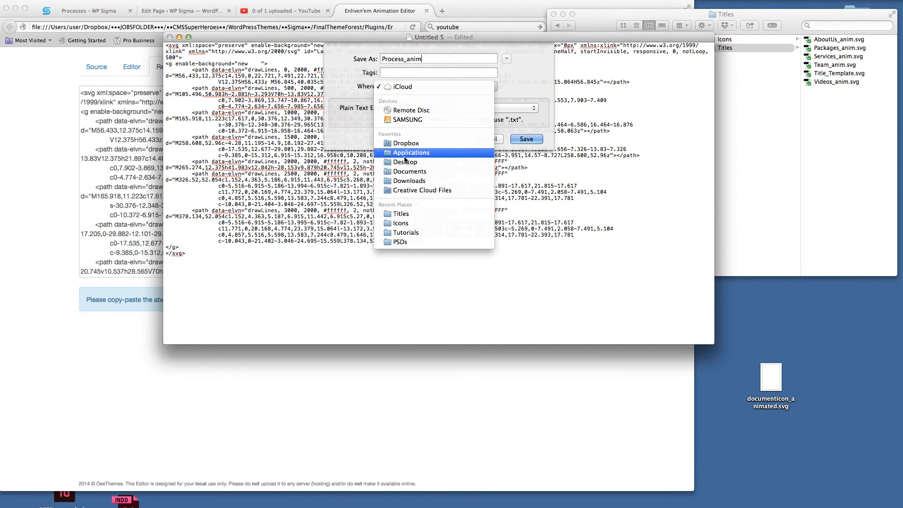
pyautogui.click(418, 166)
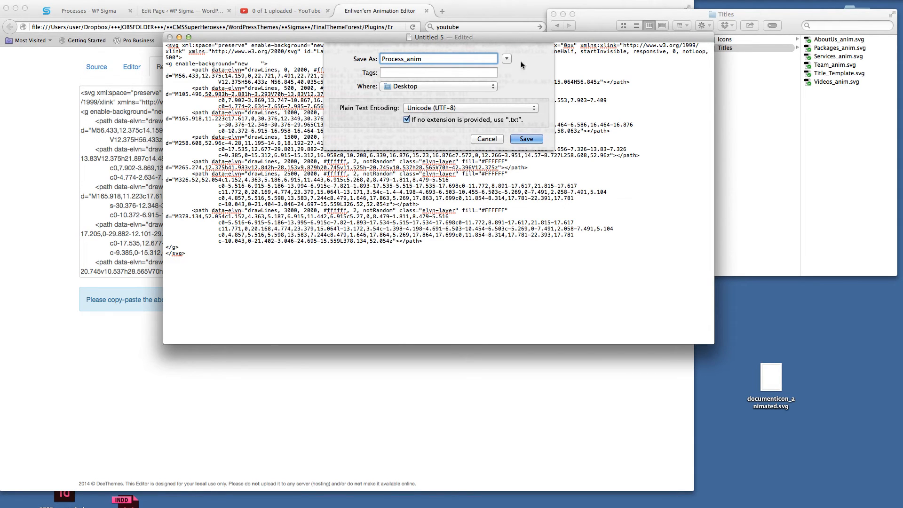
pyautogui.click(506, 58)
pyautogui.click(311, 244)
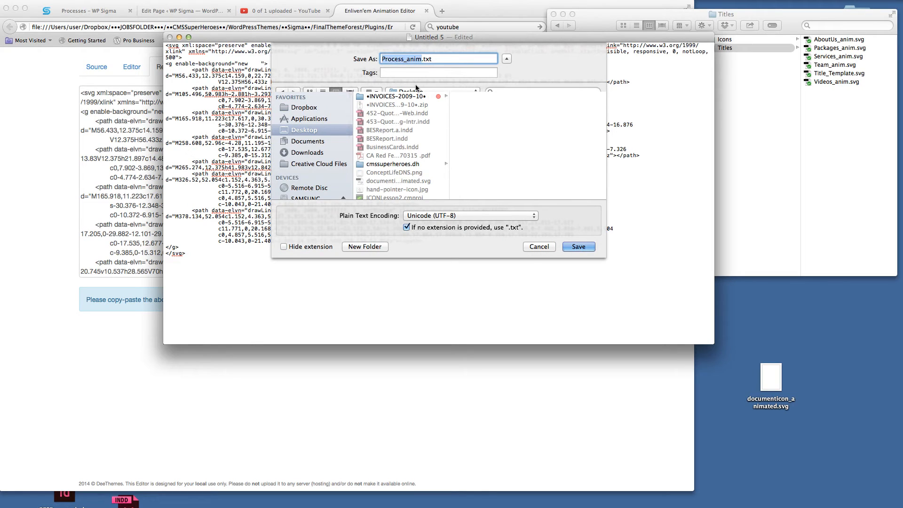
# - Change the file's extension to svg, save it and keep the .svg extension
pyautogui.click(438, 59)
pyautogui.press('BackSpace')
pyautogui.press('BackSpace')
pyautogui.press('BackSpace')
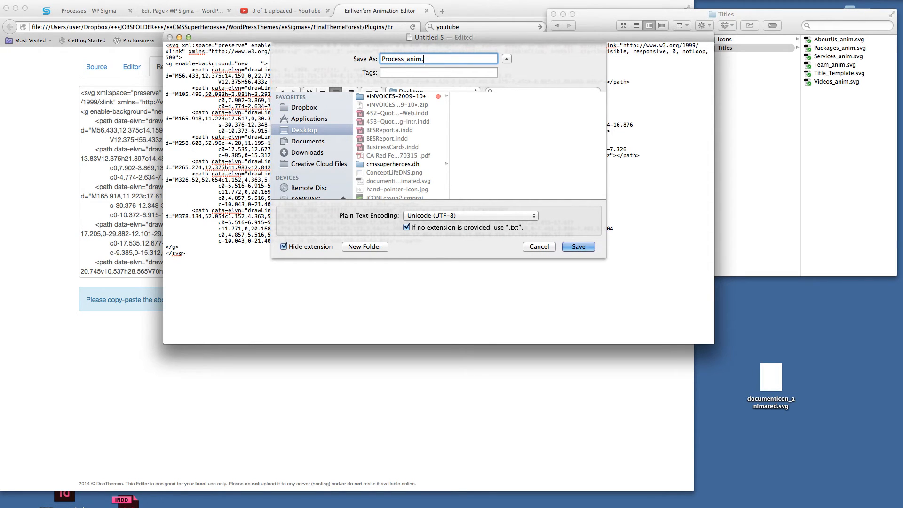
pyautogui.write('svg')
pyautogui.click(580, 249)
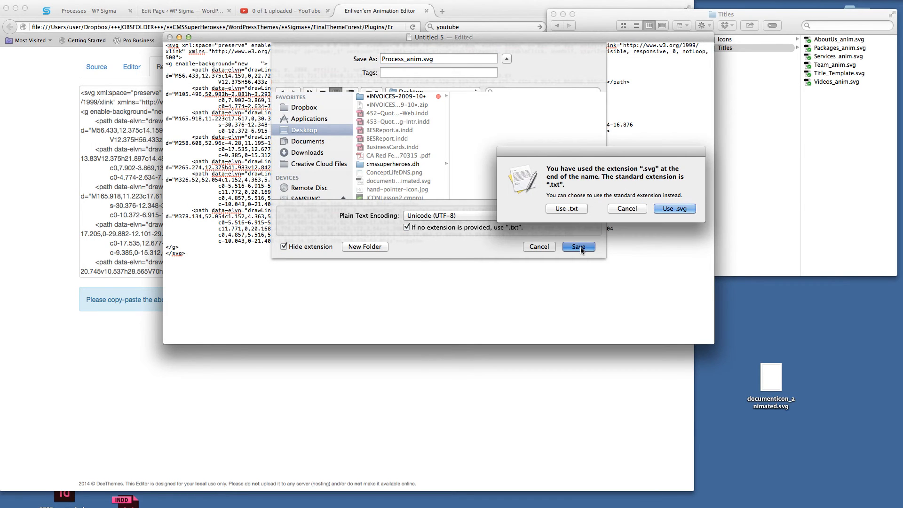
pyautogui.click(668, 209)
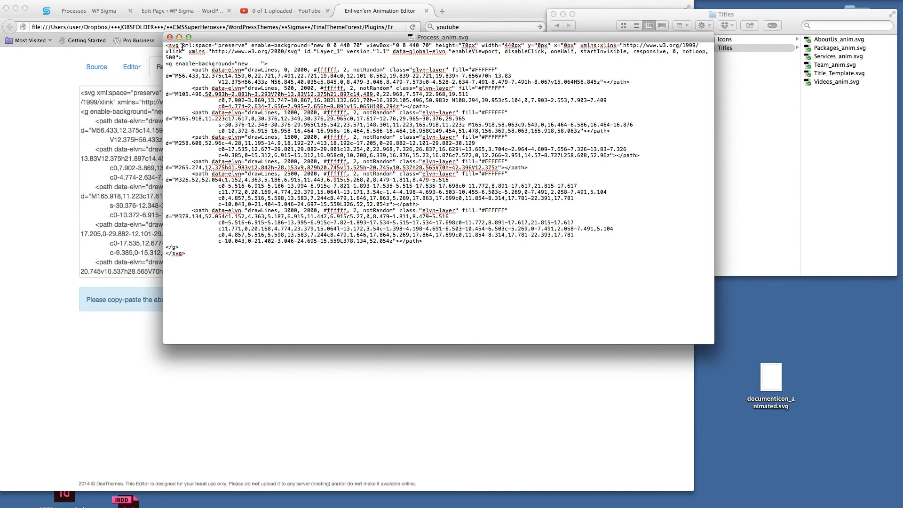
# - Close the saved document and move Process_anim.svg from the desktop into the Titles folder
pyautogui.click(170, 37)
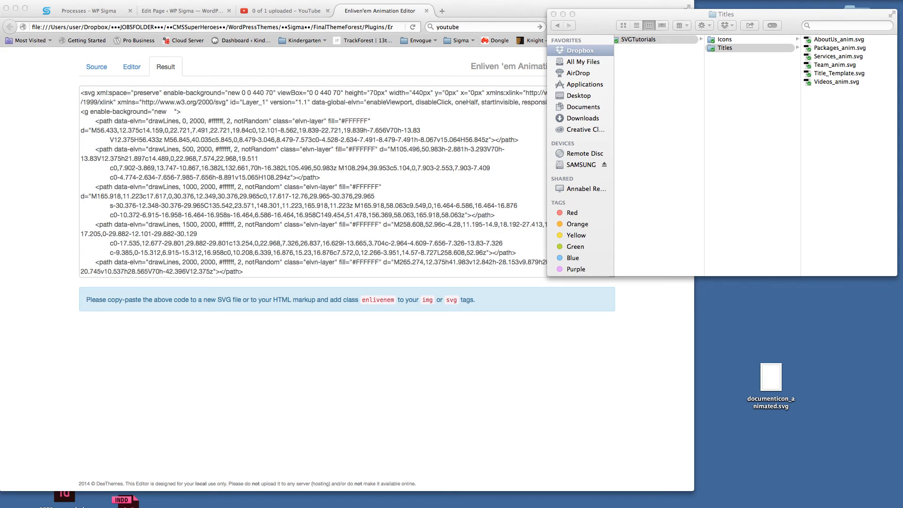
pyautogui.moveTo(801, 282); pyautogui.dragTo(831, 150)
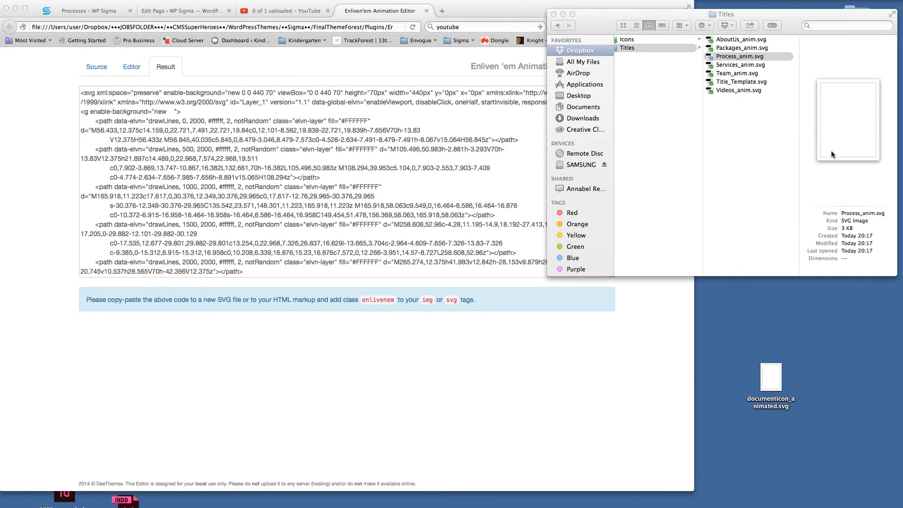
pyautogui.click(731, 125)
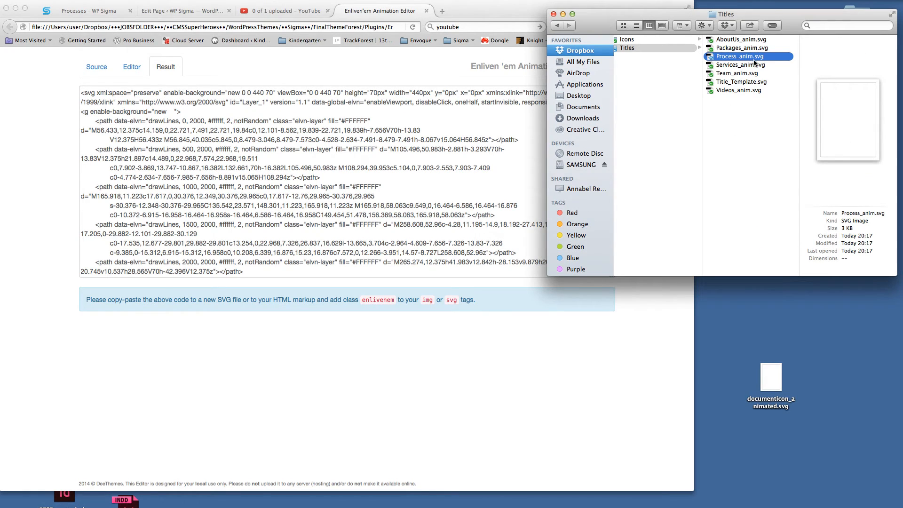
# - In the browser's Processes page editor, add a Text Block below the 32px Empty Space in the first row's second column and clear its placeholder text
pyautogui.click(538, 349)
pyautogui.click(90, 11)
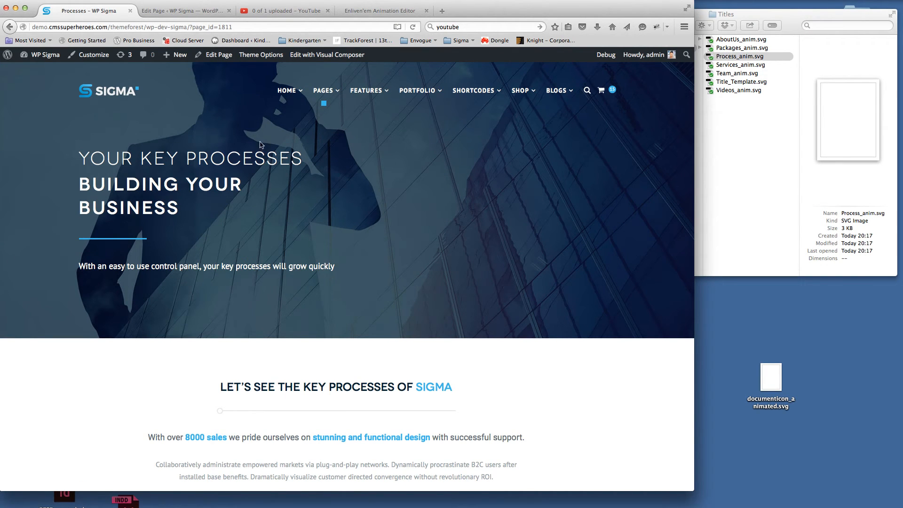
pyautogui.click(179, 11)
pyautogui.scroll(-5, 468, 404)
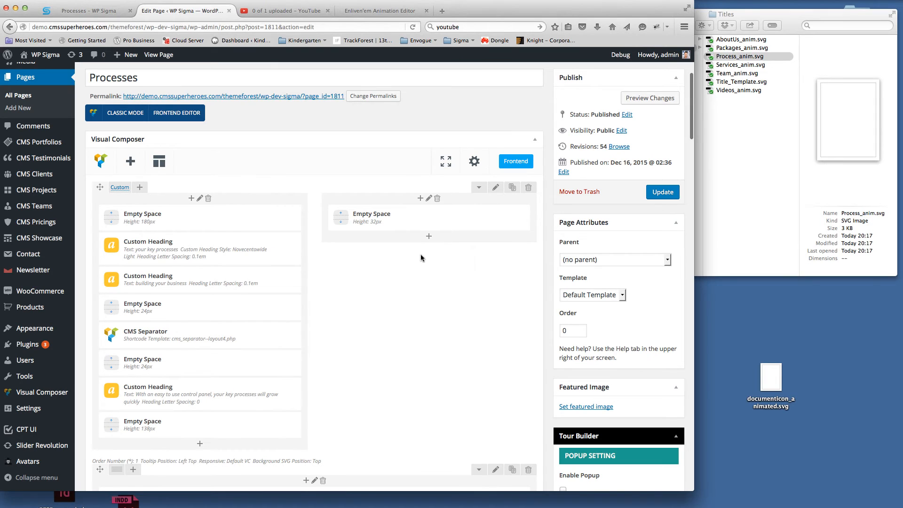
pyautogui.click(429, 237)
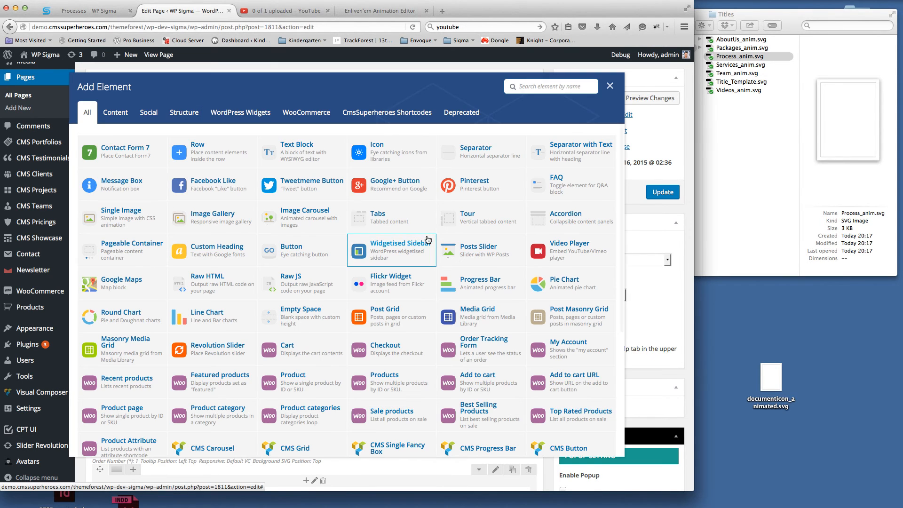
pyautogui.click(305, 154)
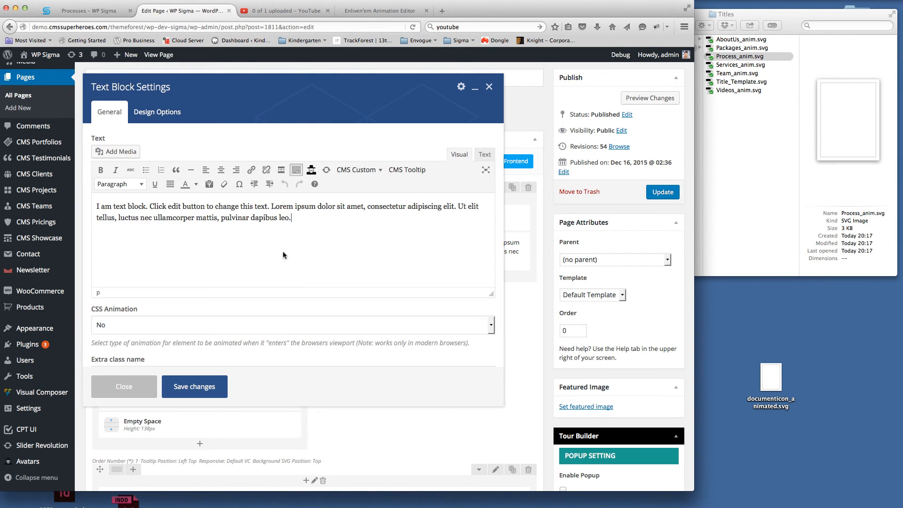
pyautogui.press('super+a')
pyautogui.press('BackSpace')
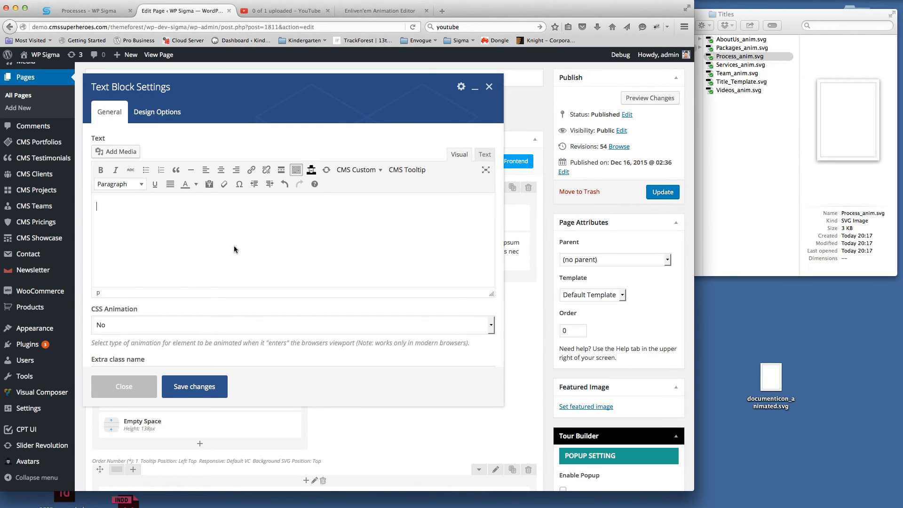
# - Upload Process_anim.svg from the Titles folder to the media library and insert it into the text block with Link To set to None
pyautogui.click(126, 154)
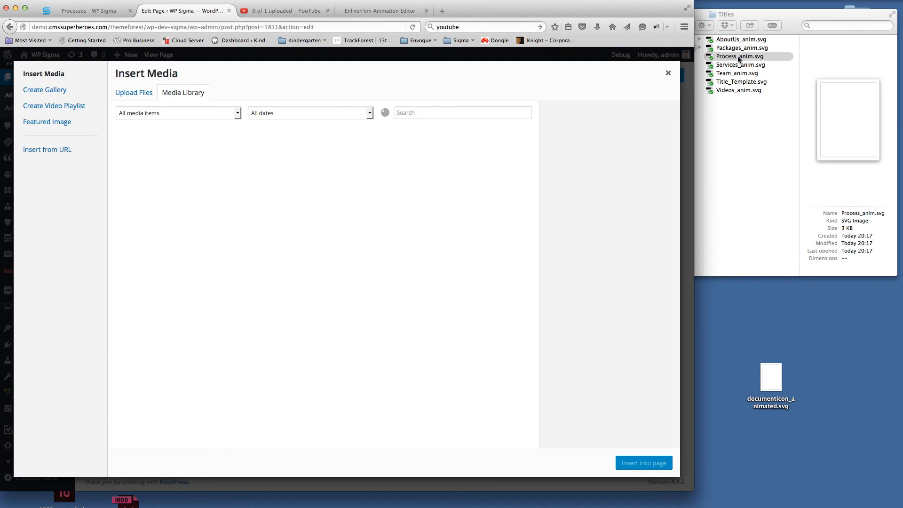
pyautogui.moveTo(734, 57); pyautogui.dragTo(350, 266)
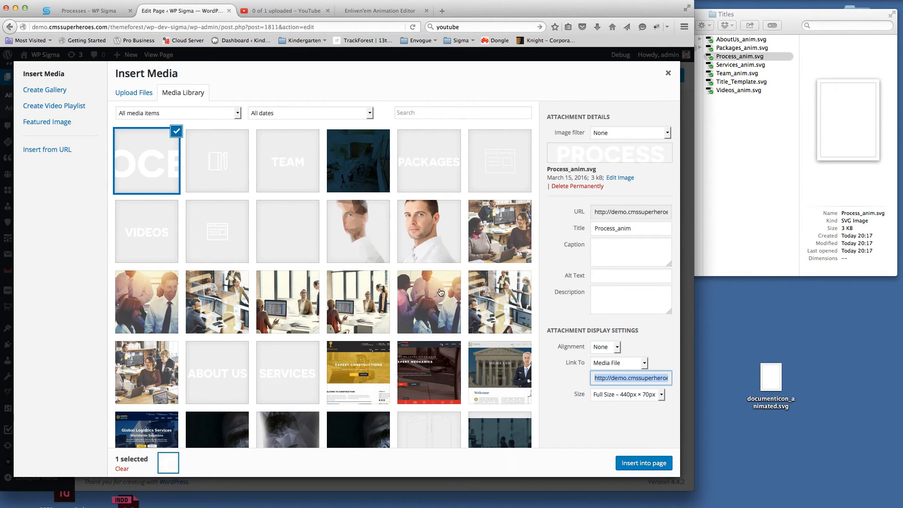
pyautogui.click(629, 364)
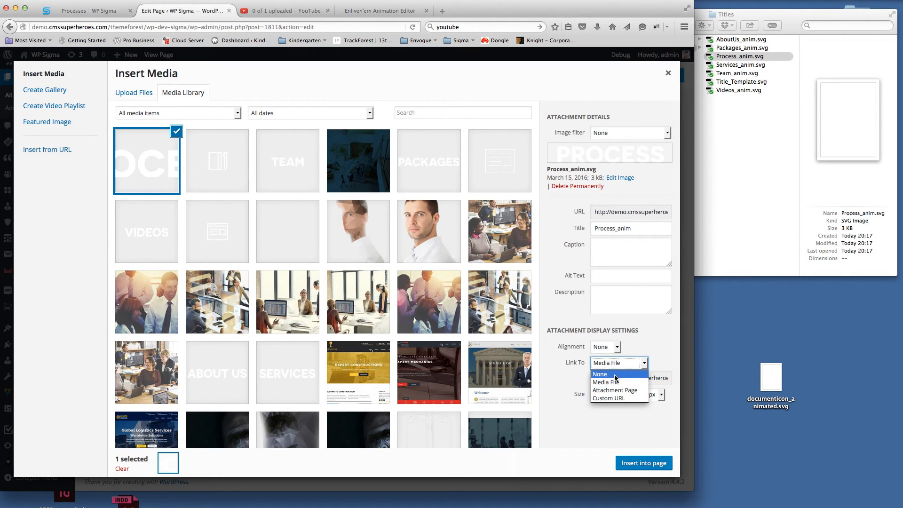
pyautogui.click(615, 375)
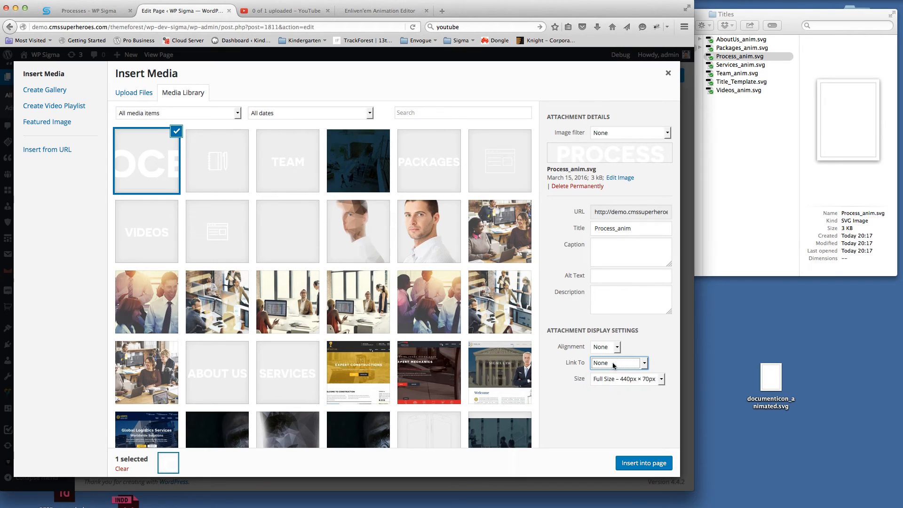
pyautogui.click(651, 467)
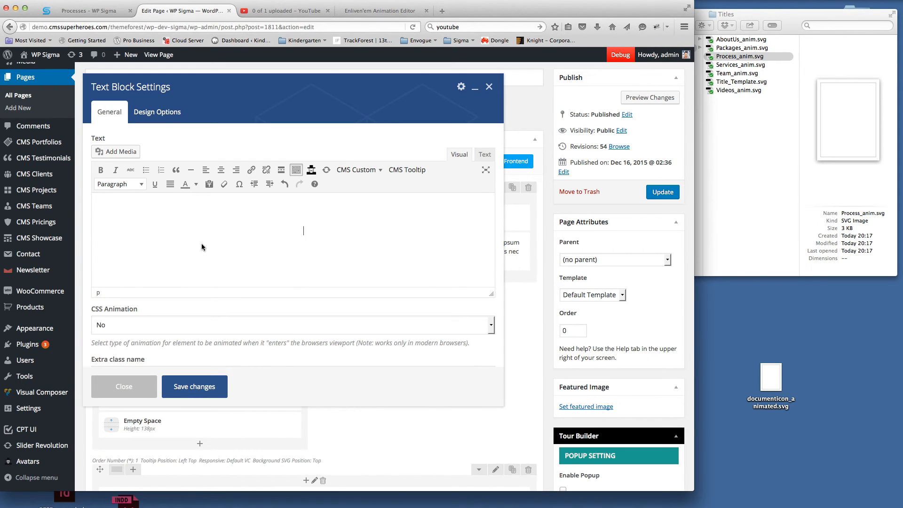
# - Edit the inserted image's details, setting Link To to None and the Image CSS Class to enlivenem, and apply them
pyautogui.click(211, 224)
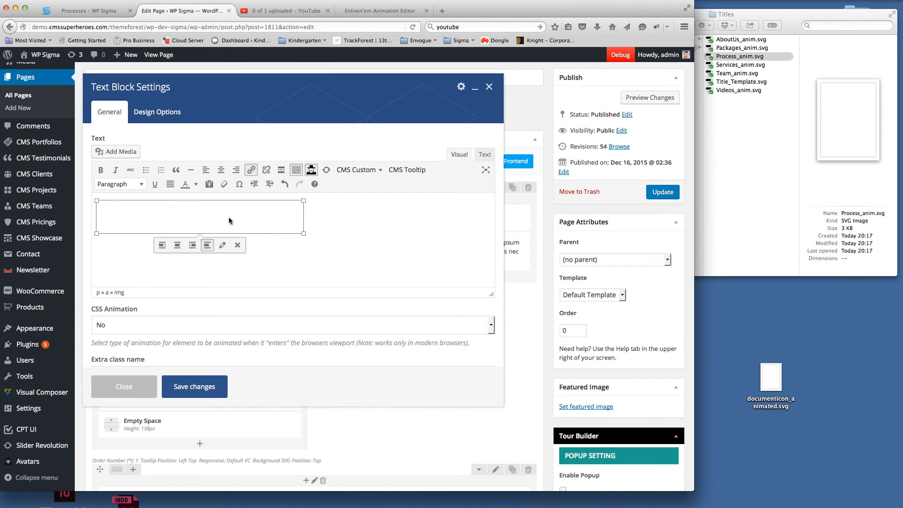
pyautogui.click(222, 249)
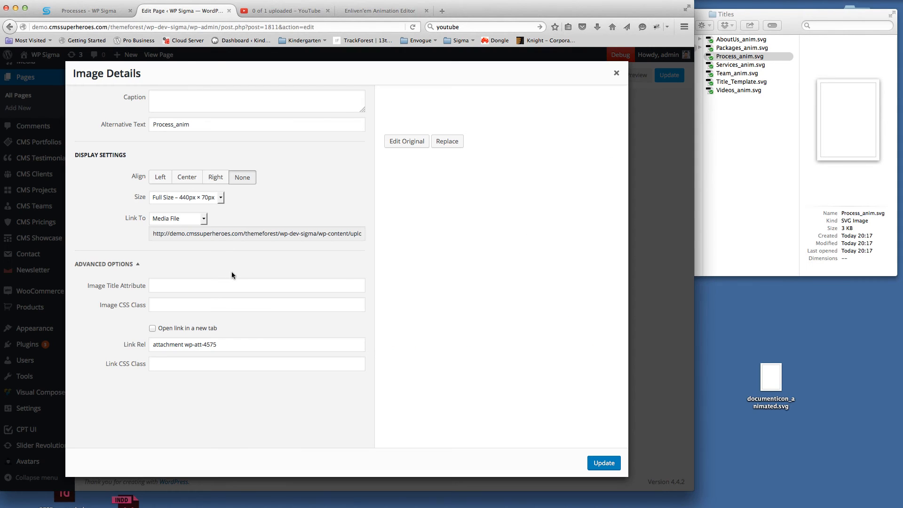
pyautogui.click(204, 219)
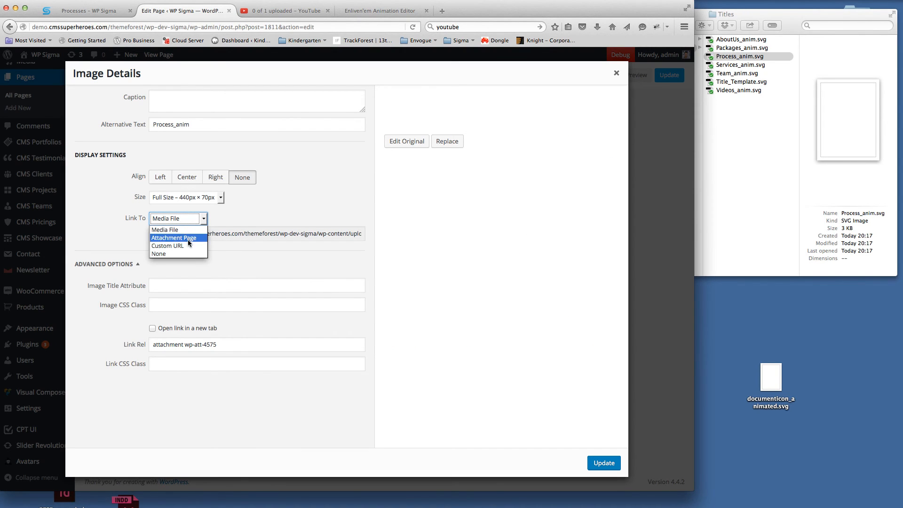
pyautogui.click(186, 254)
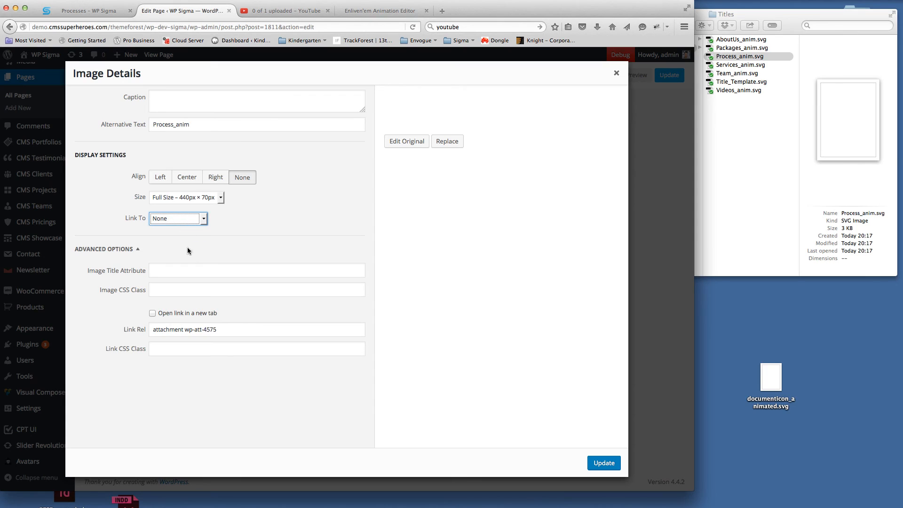
pyautogui.click(163, 291)
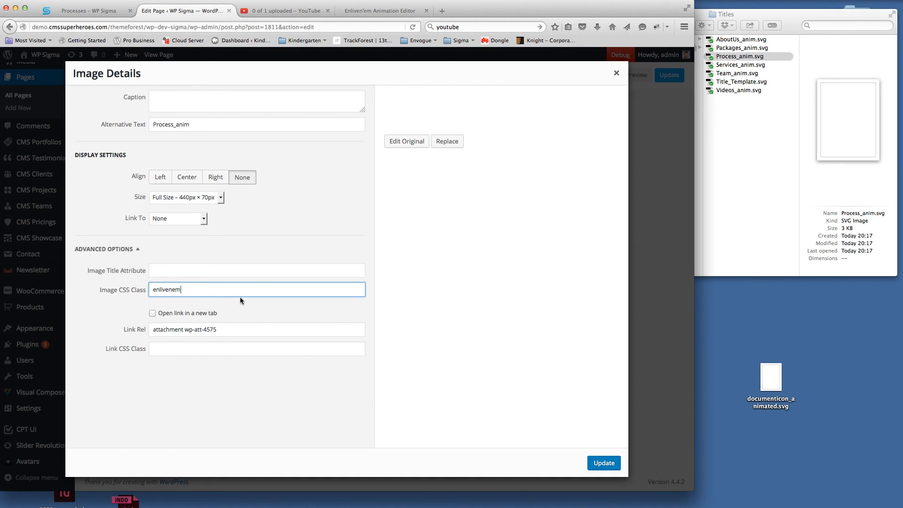
pyautogui.click(605, 463)
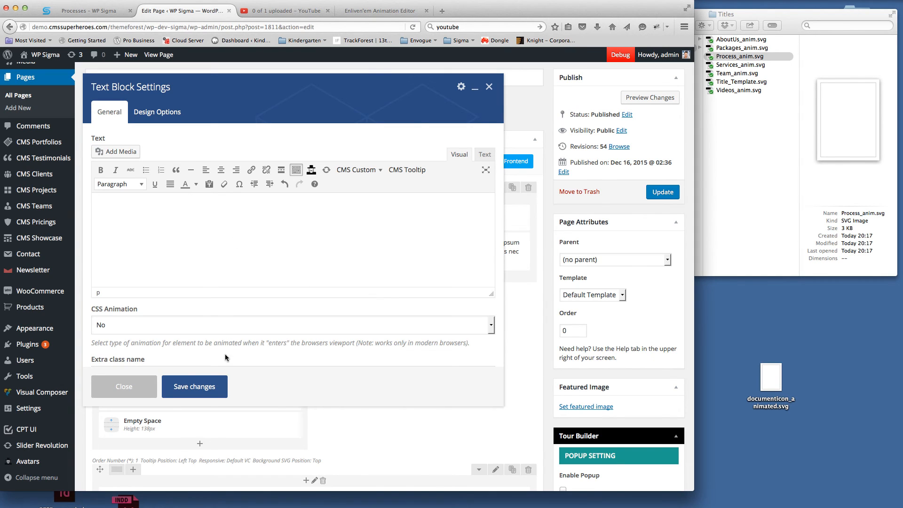
# - Save the text block changes, update the Processes page and switch to its live view
pyautogui.click(198, 390)
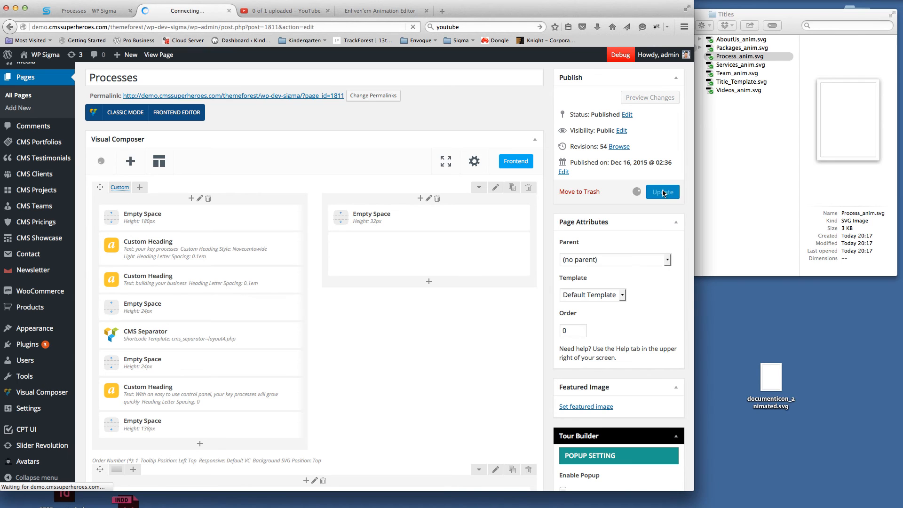
pyautogui.click(96, 15)
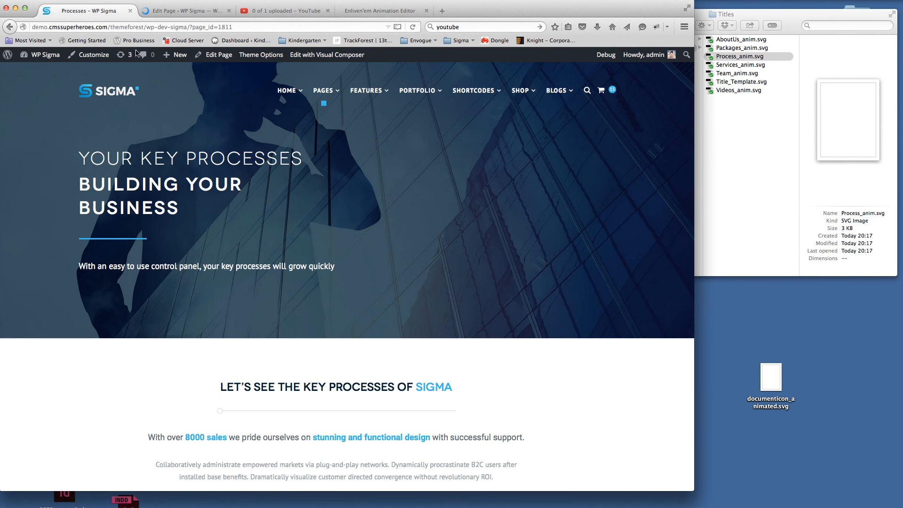
# - Reload the live Processes page and watch the PROCESS title animate in the header
pyautogui.click(147, 25)
pyautogui.press('Return')
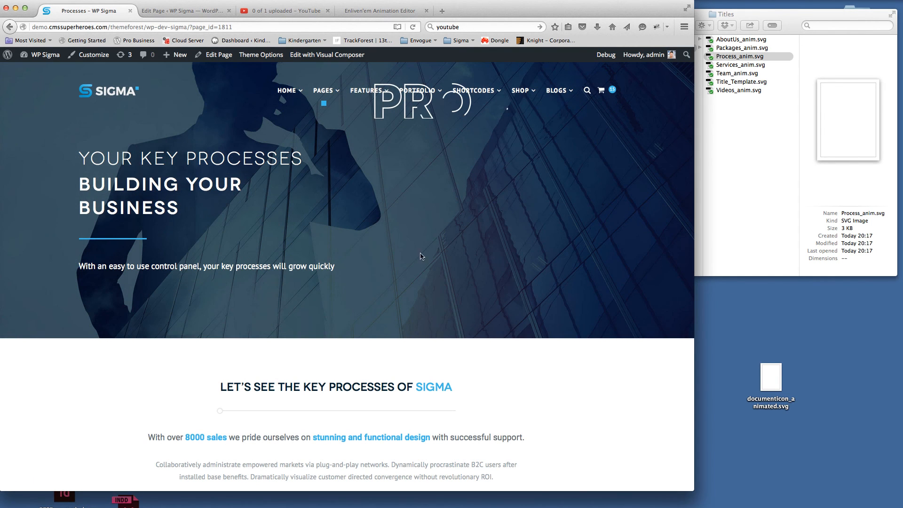
pyautogui.moveTo(418, 90)
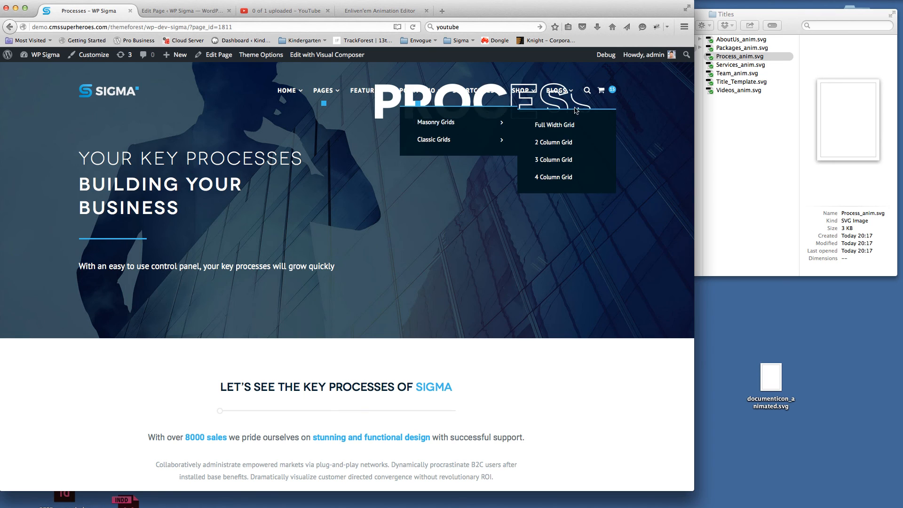
pyautogui.moveTo(474, 91)
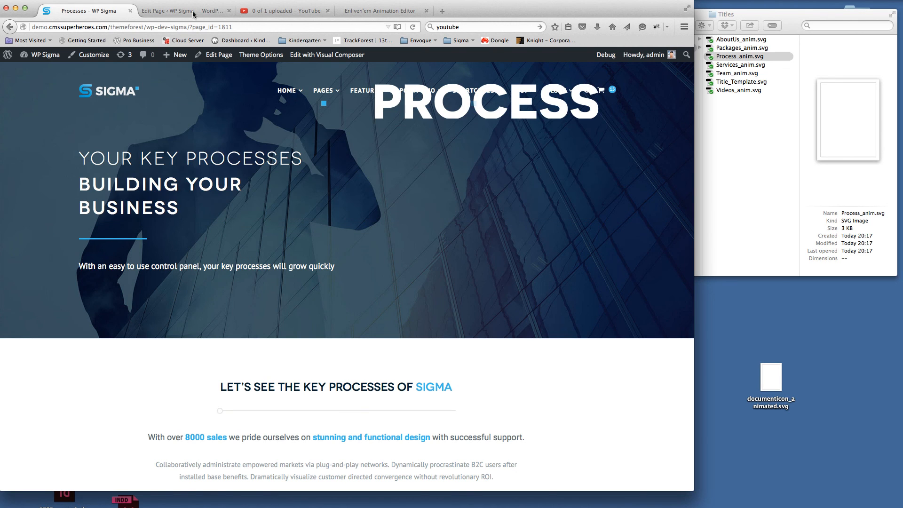
# - In the Processes page editor, set the first row's second column Position to Bottom Right and save the column settings
pyautogui.click(191, 12)
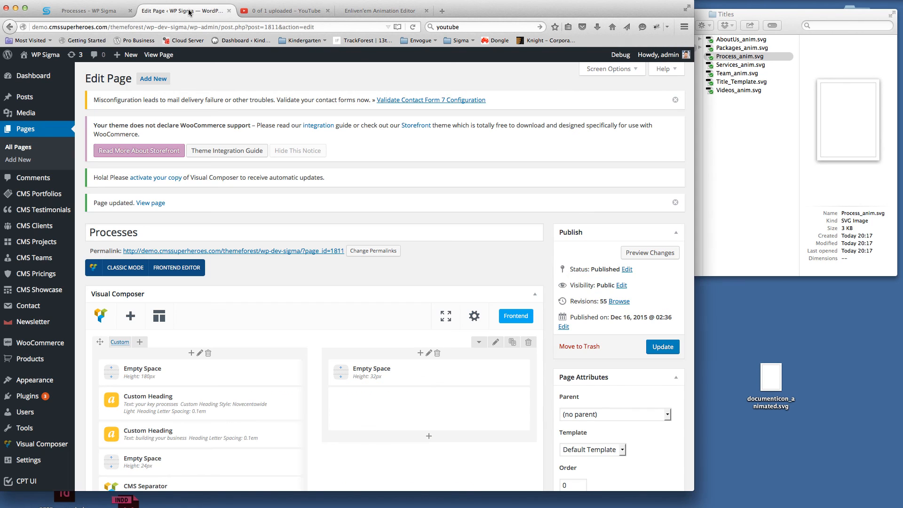
pyautogui.click(429, 354)
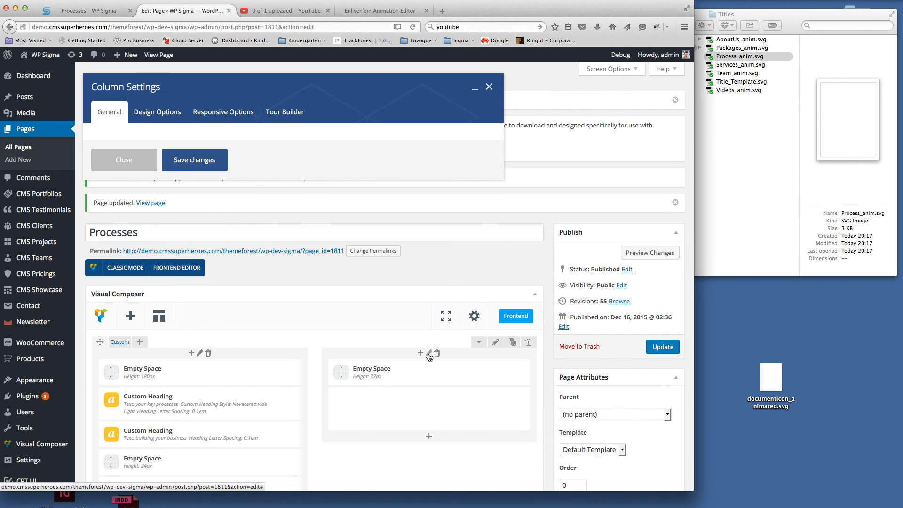
pyautogui.scroll(-3, 240, 235)
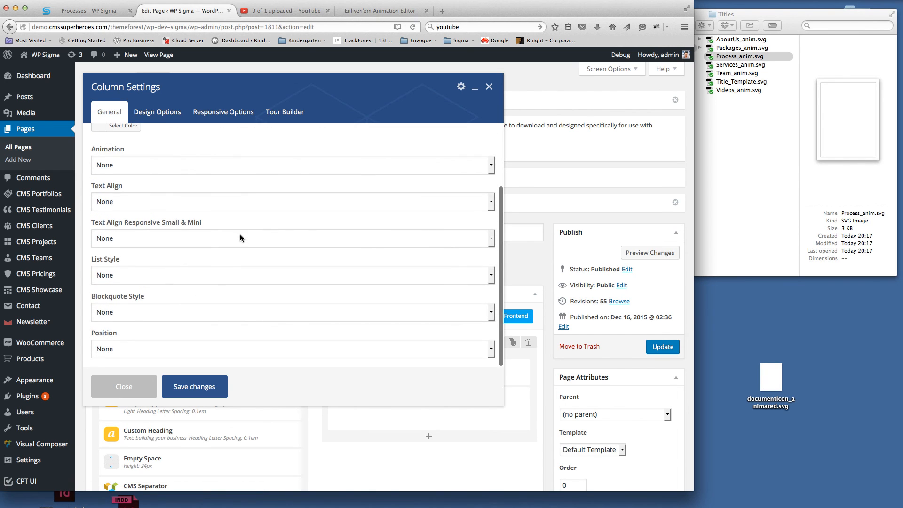
pyautogui.click(133, 349)
pyautogui.click(137, 383)
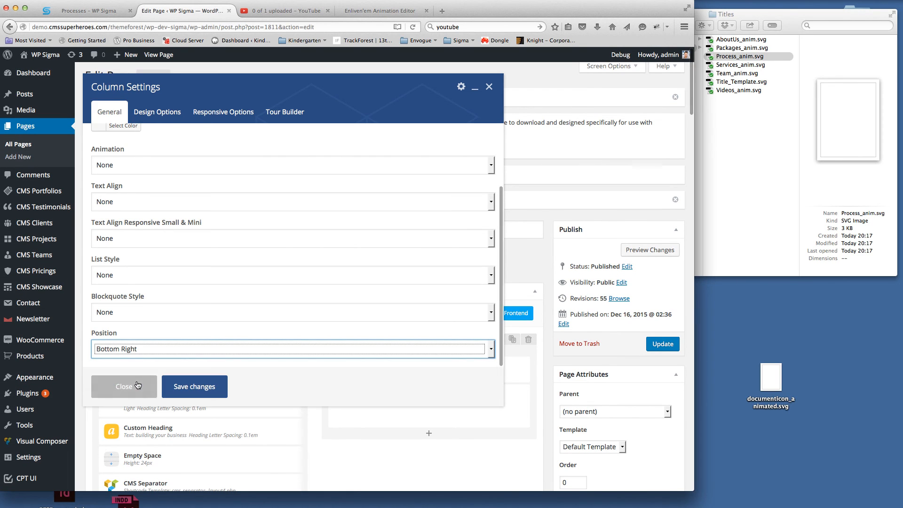
pyautogui.click(238, 384)
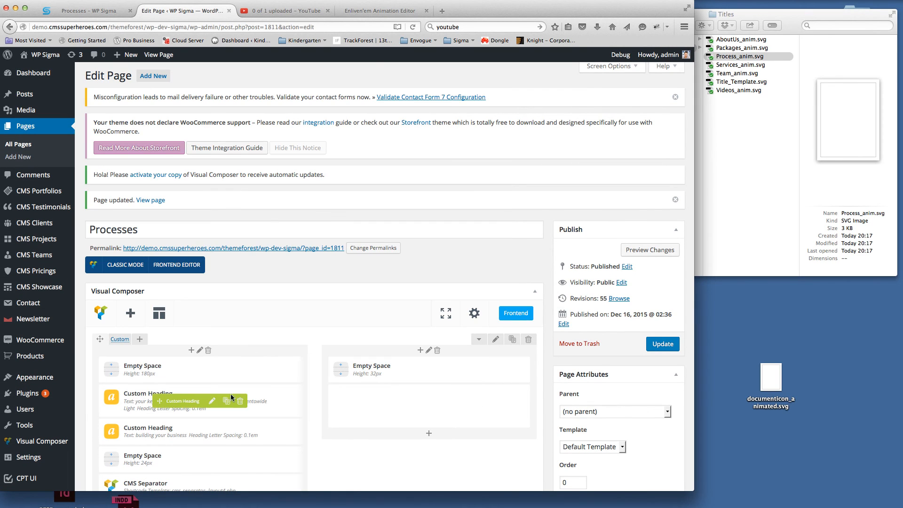
# - Update the Processes page, then reload its live view to check the PROCESS title's placement in the header
pyautogui.click(661, 345)
pyautogui.click(86, 13)
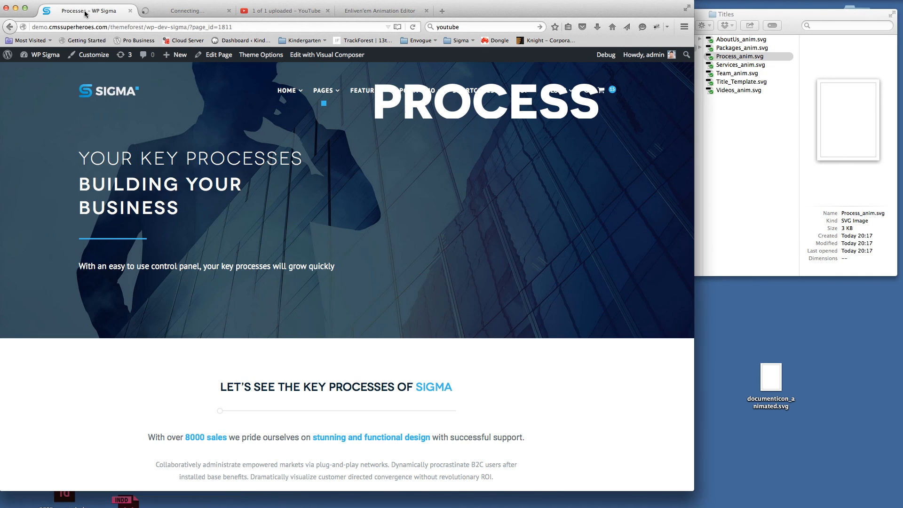
pyautogui.click(143, 27)
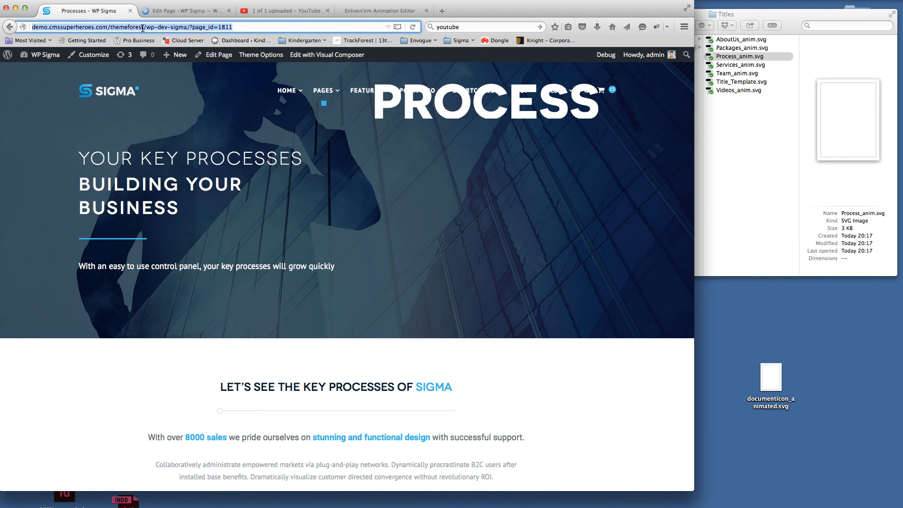
pyautogui.press('Return')
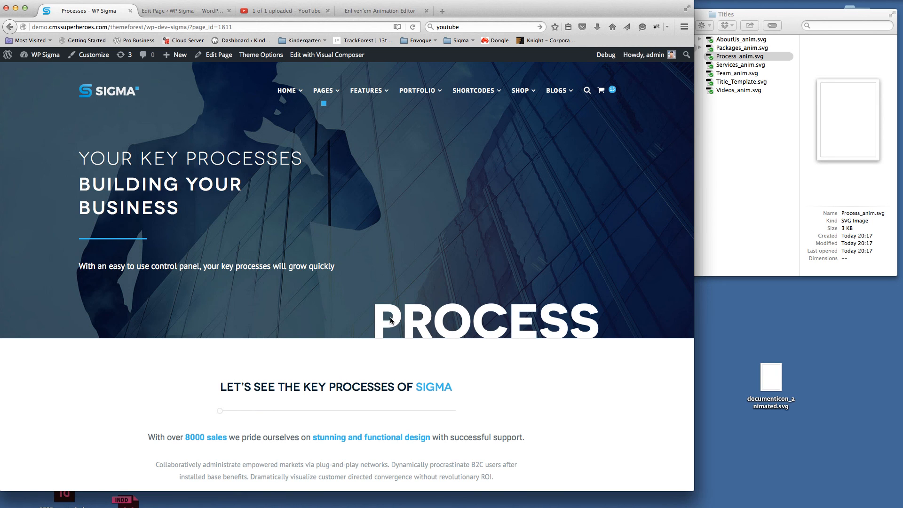
pyautogui.scroll(-2, 535, 336)
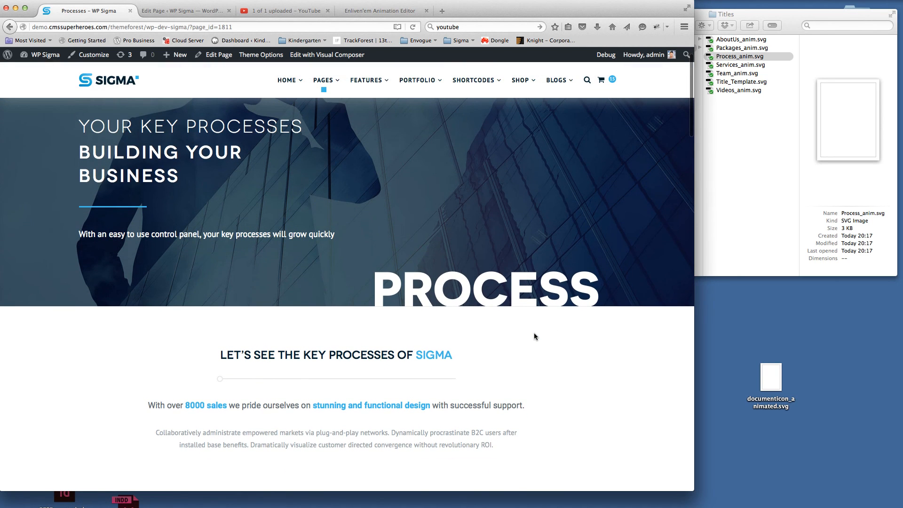